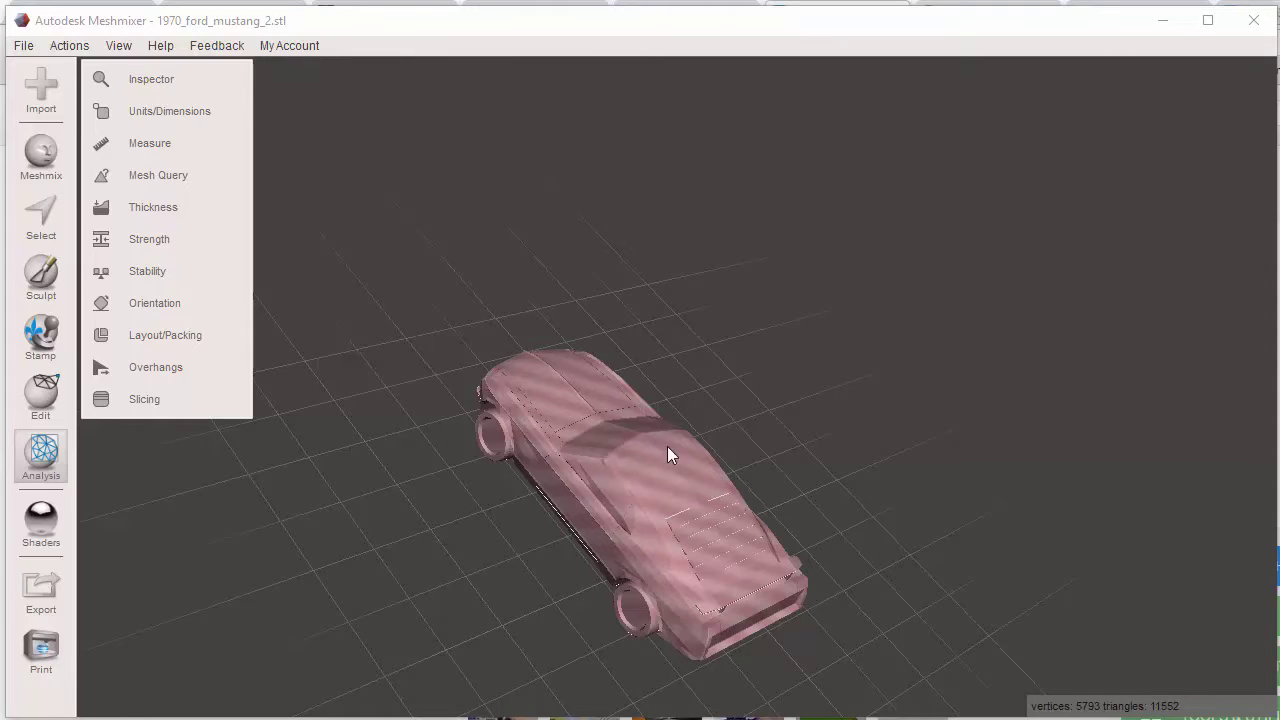
# Examine the car mesh with the Inspector without repairing it, and look over the wheel wells on its underside
pyautogui.moveTo(668, 455); pyautogui.dragTo(480, 407, button='right')
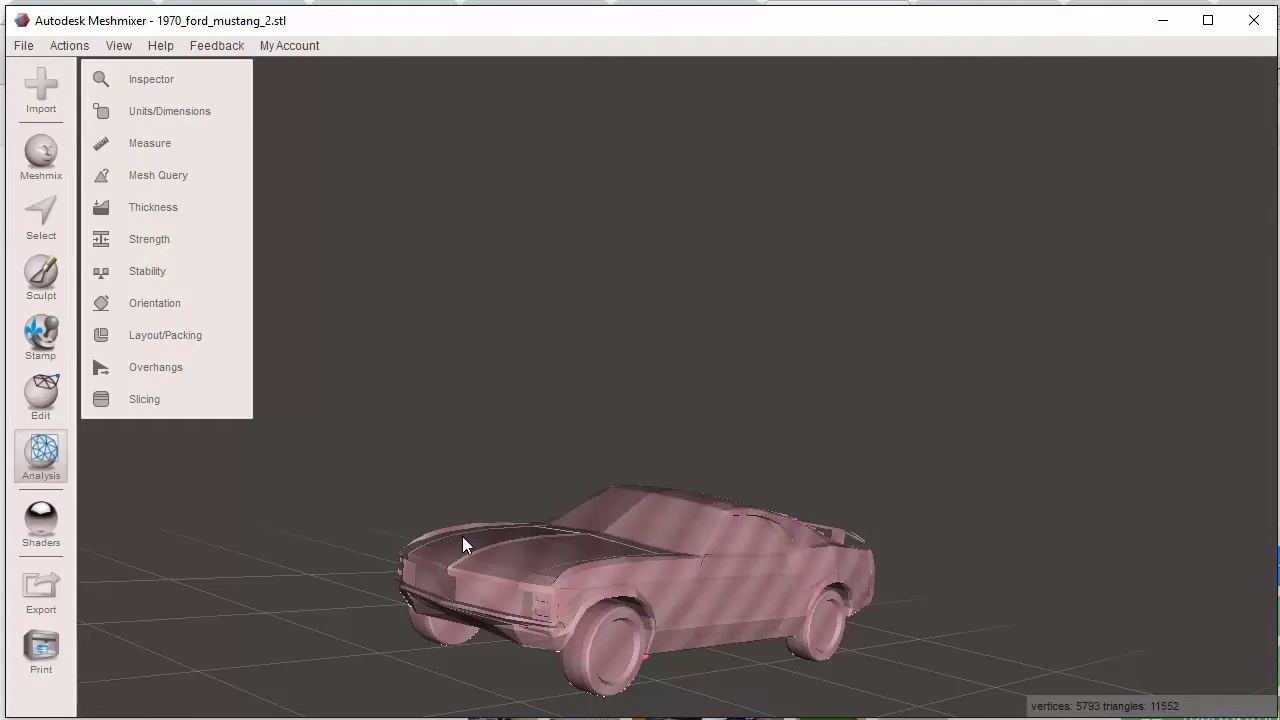
pyautogui.moveTo(462, 536); pyautogui.dragTo(460, 524, button='right')
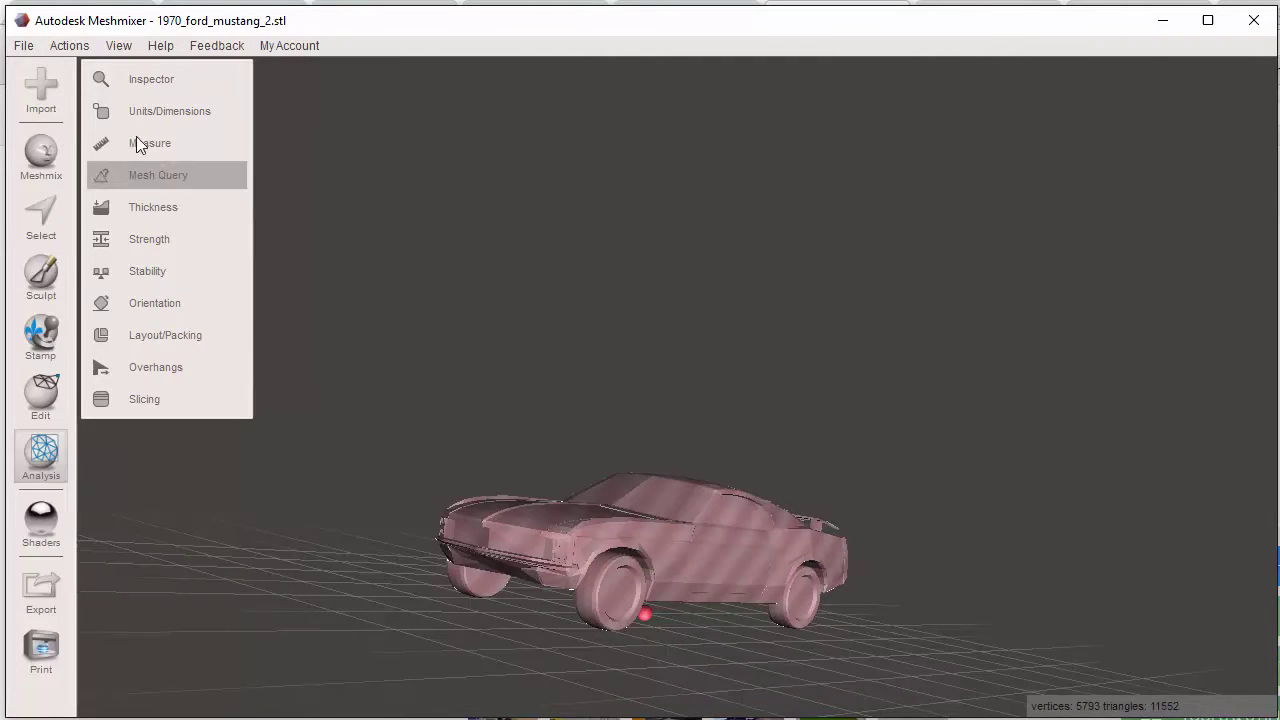
pyautogui.click(150, 79)
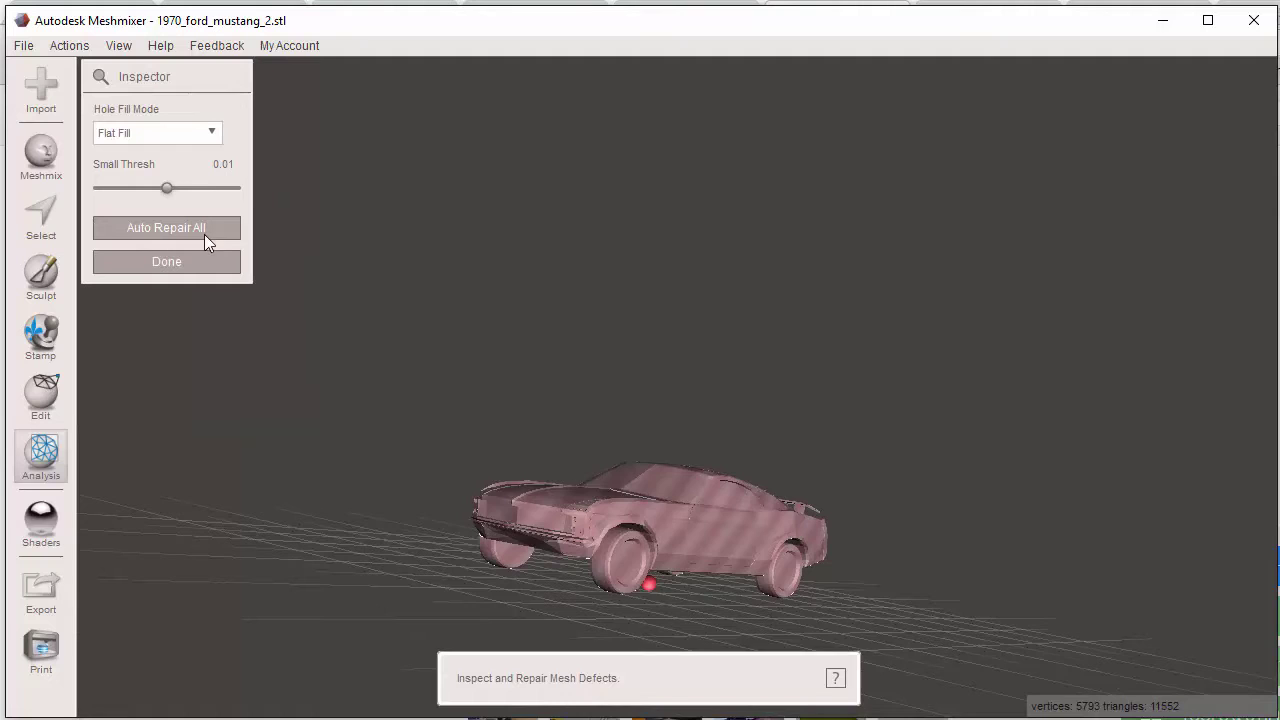
pyautogui.moveTo(465, 441); pyautogui.dragTo(555, 566, button='right')
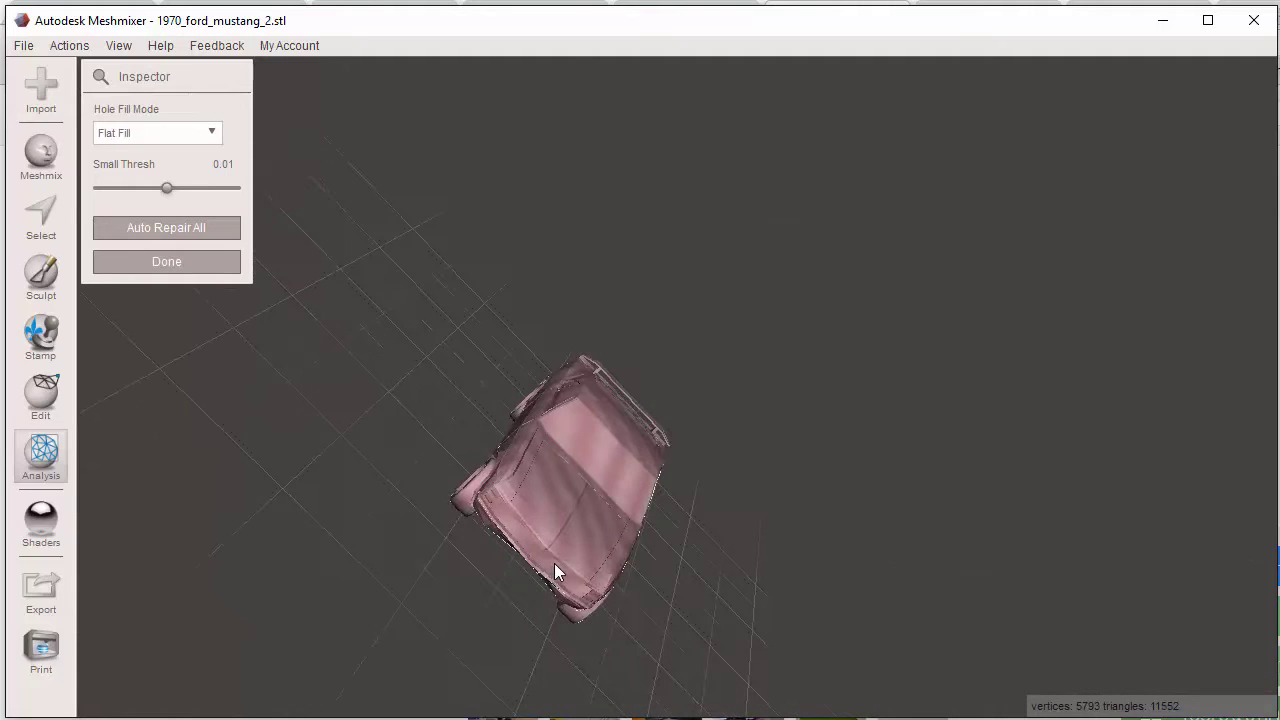
pyautogui.click(175, 264)
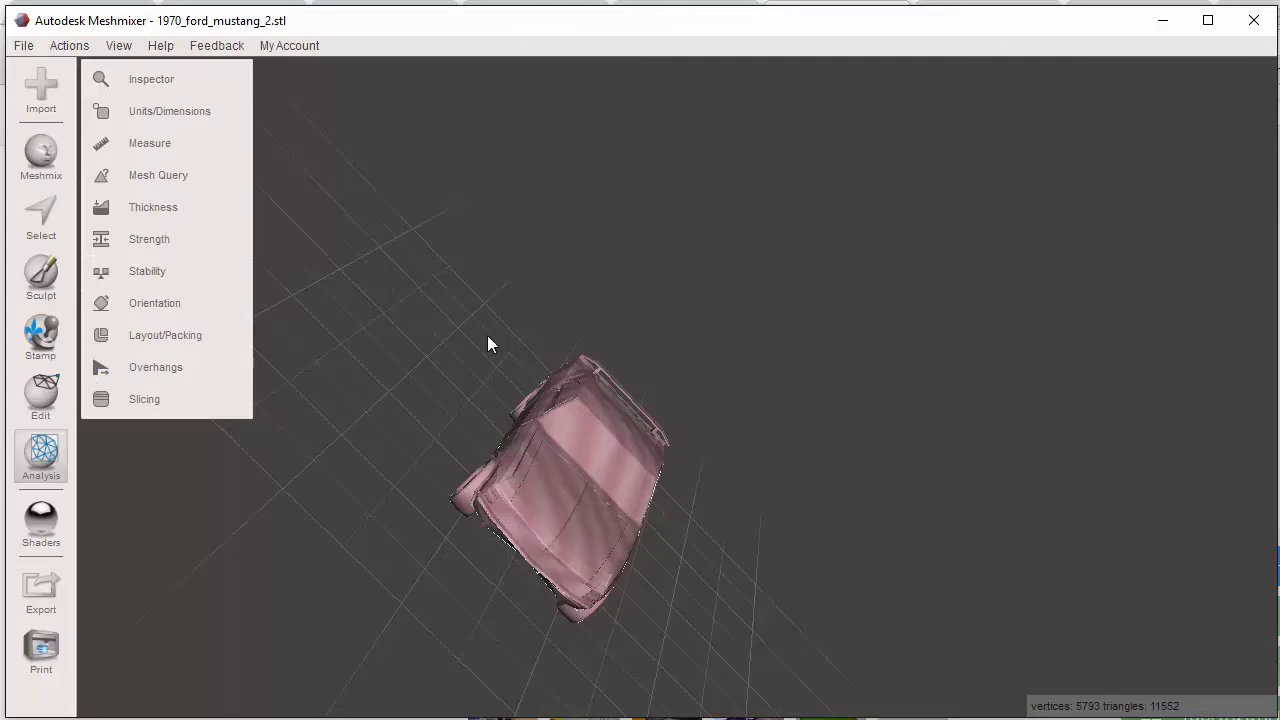
pyautogui.moveTo(403, 458); pyautogui.dragTo(790, 275, button='right')
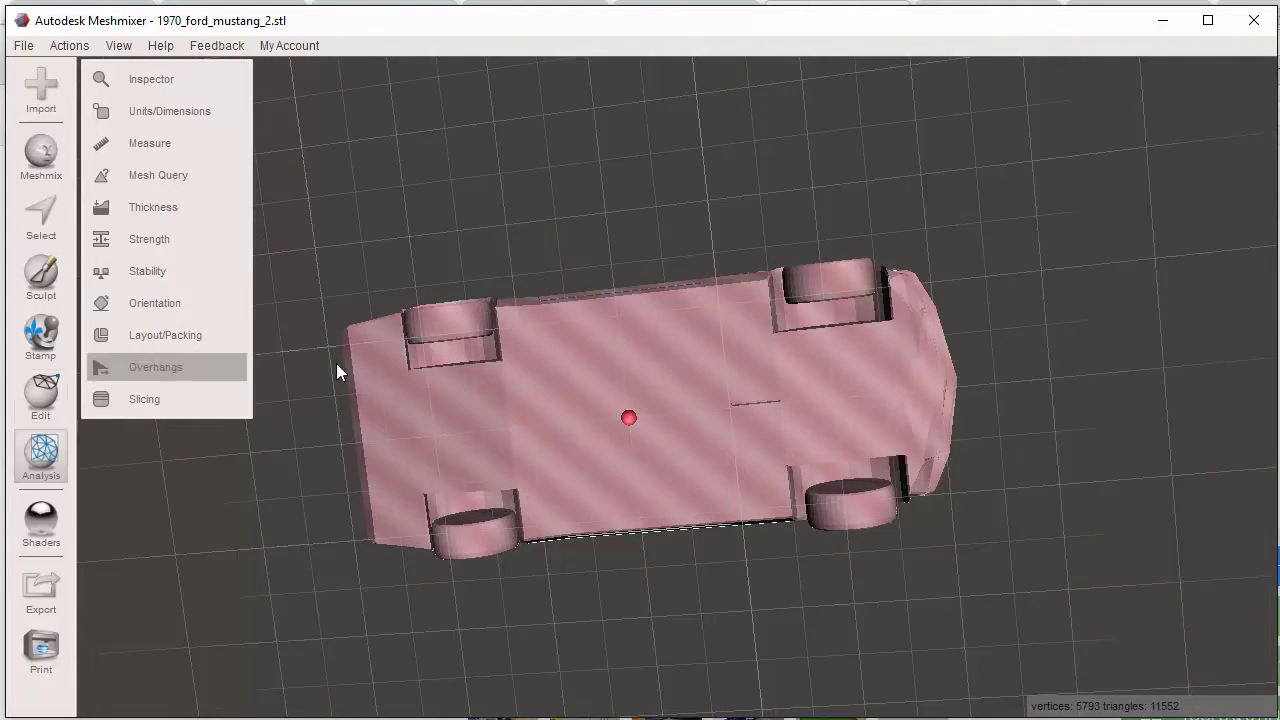
pyautogui.moveTo(721, 259); pyautogui.dragTo(766, 226, button='right')
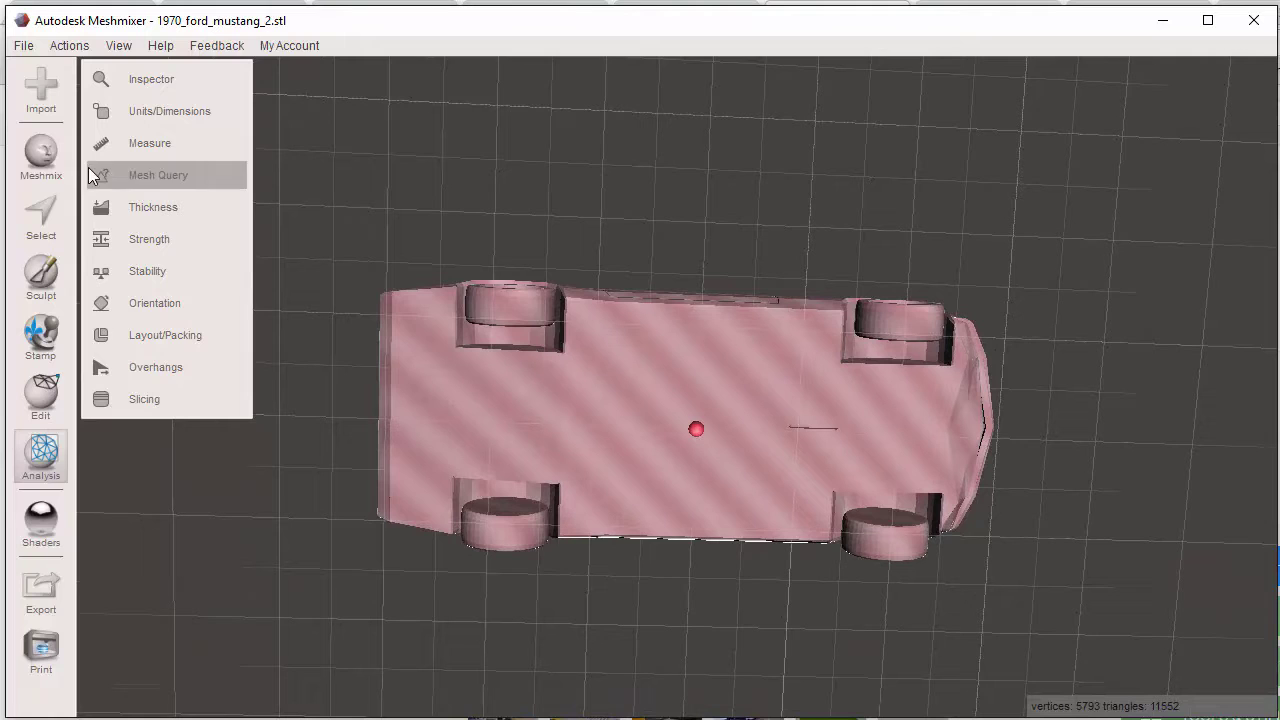
pyautogui.scroll(-1, 474, 318)
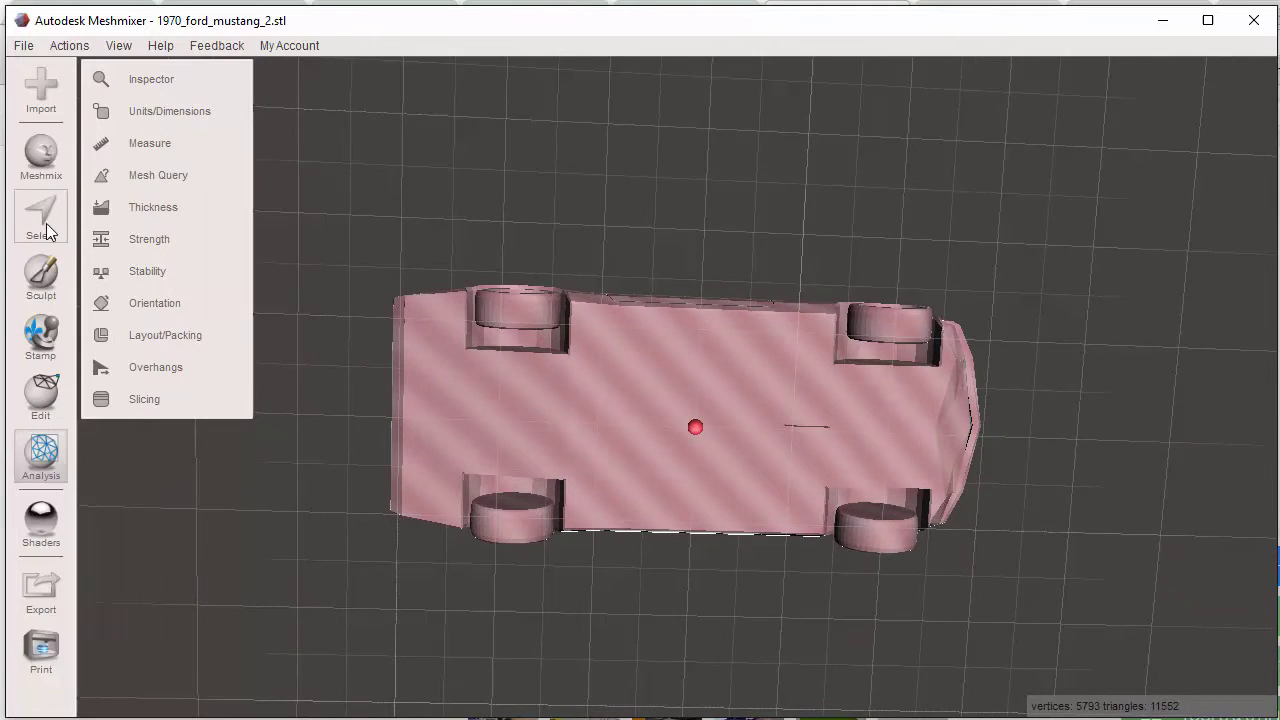
# Add a cylinder primitive to the scene and set its size uniformly to 3 mm
pyautogui.click(38, 155)
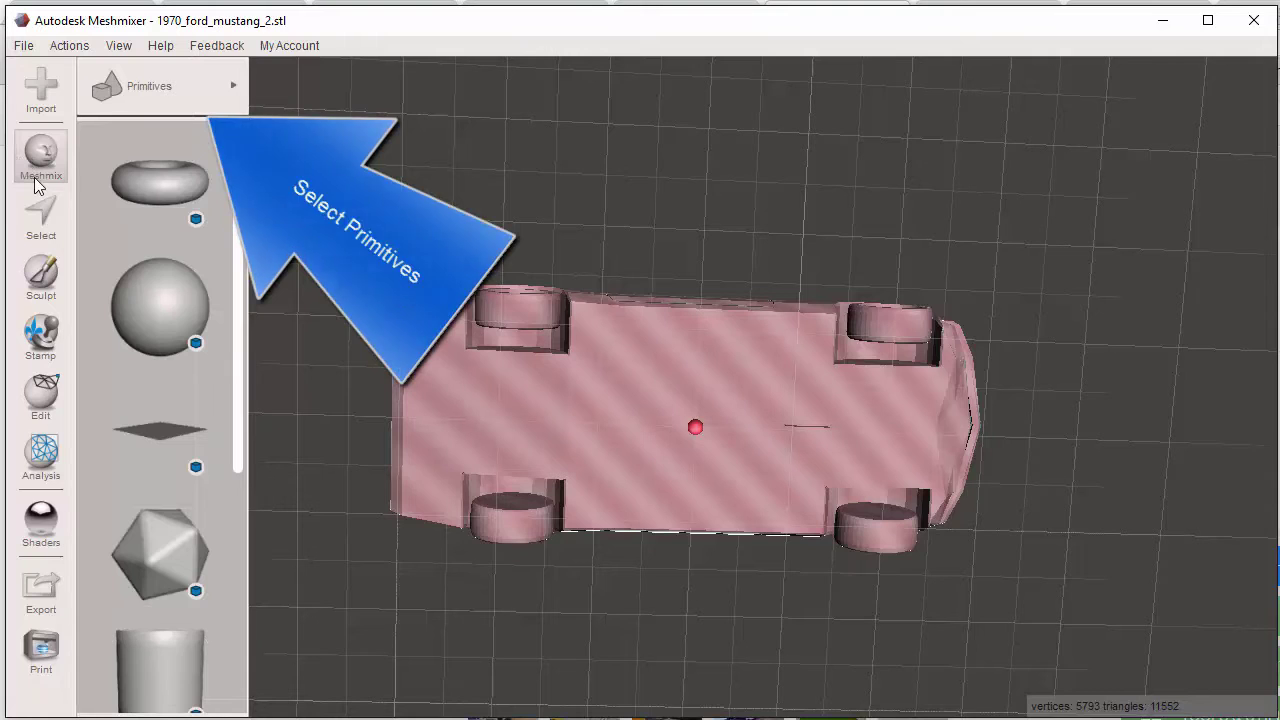
pyautogui.scroll(-3, 158, 600)
pyautogui.moveTo(152, 382); pyautogui.dragTo(646, 254)
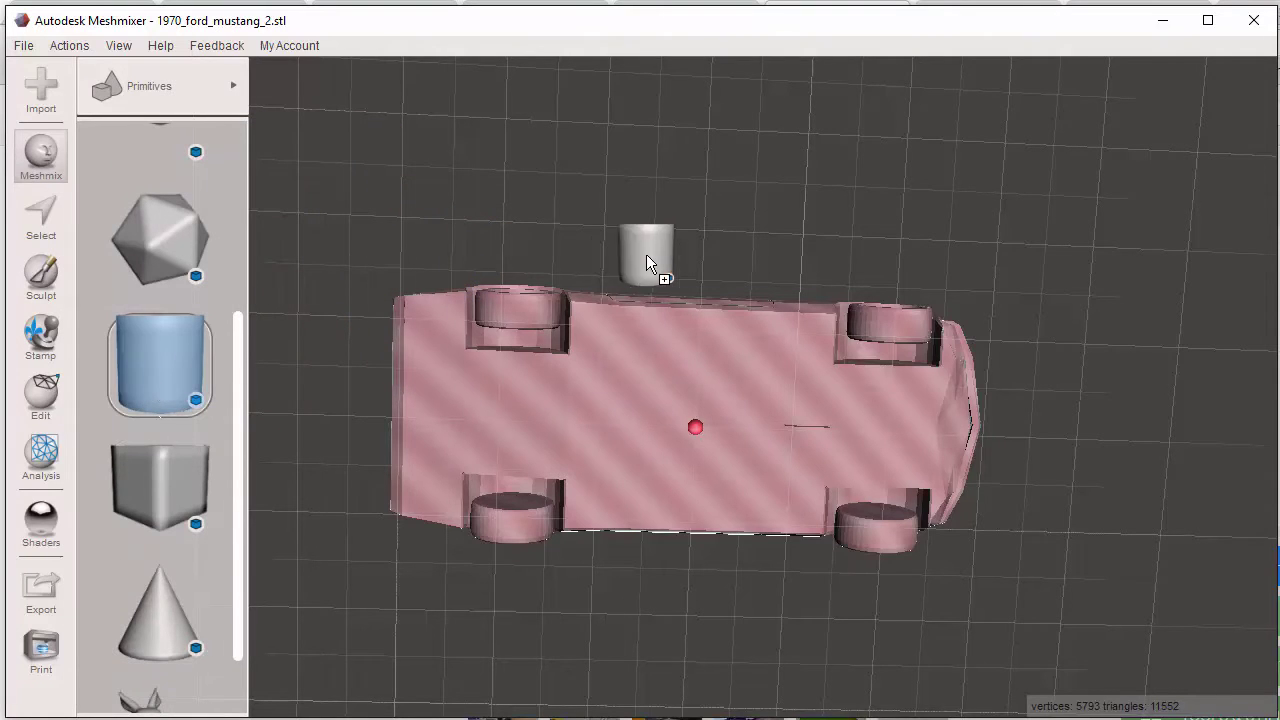
pyautogui.moveTo(1007, 256); pyautogui.dragTo(1005, 257)
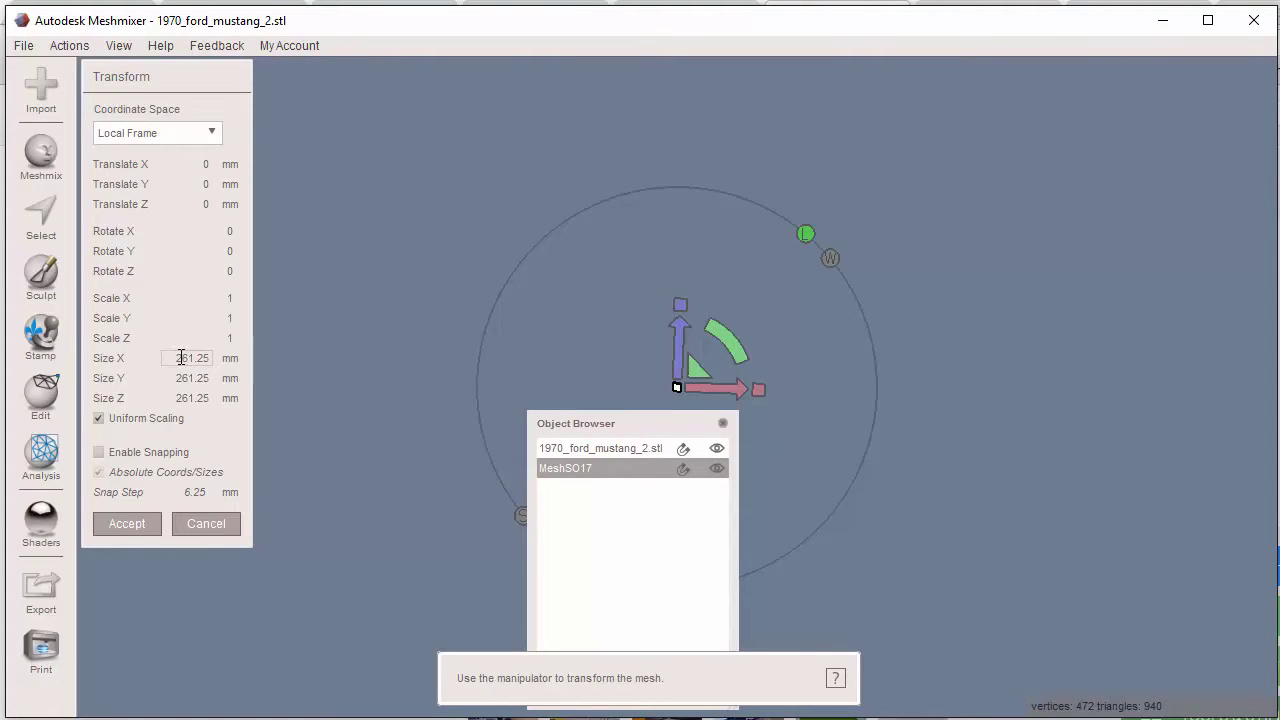
pyautogui.moveTo(172, 358); pyautogui.dragTo(230, 350)
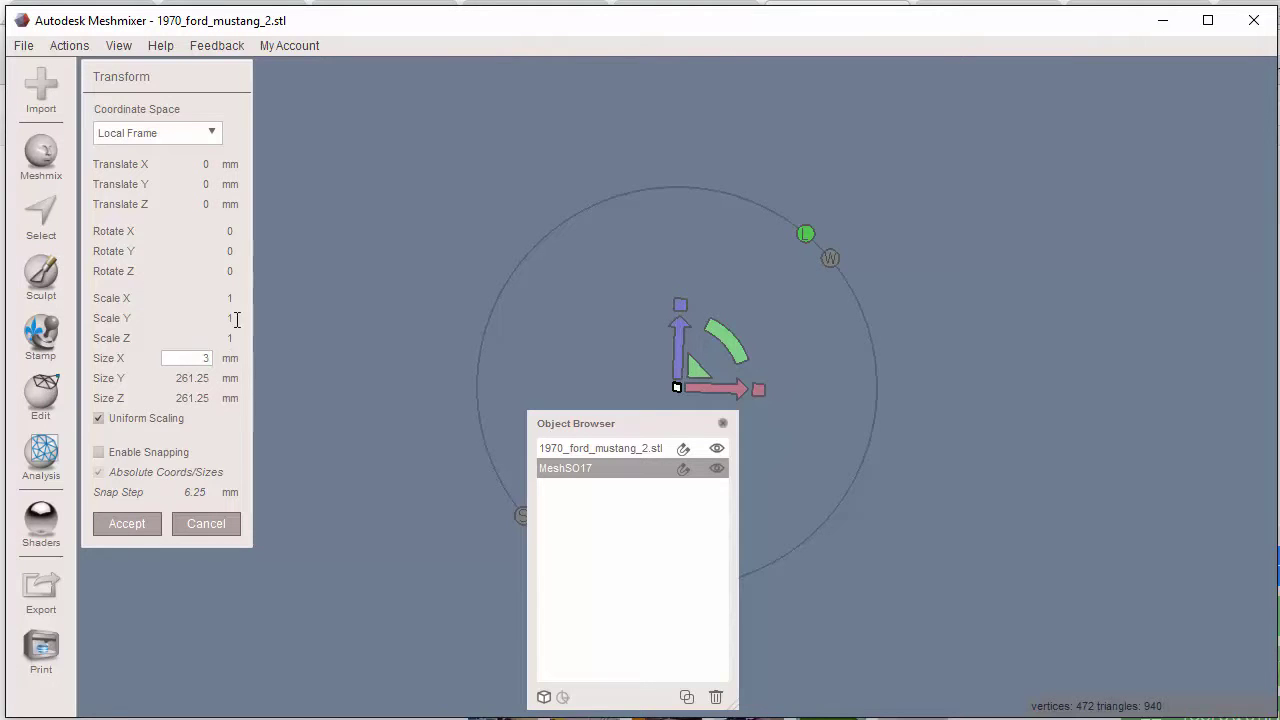
pyautogui.write('3')
pyautogui.press('Tab')
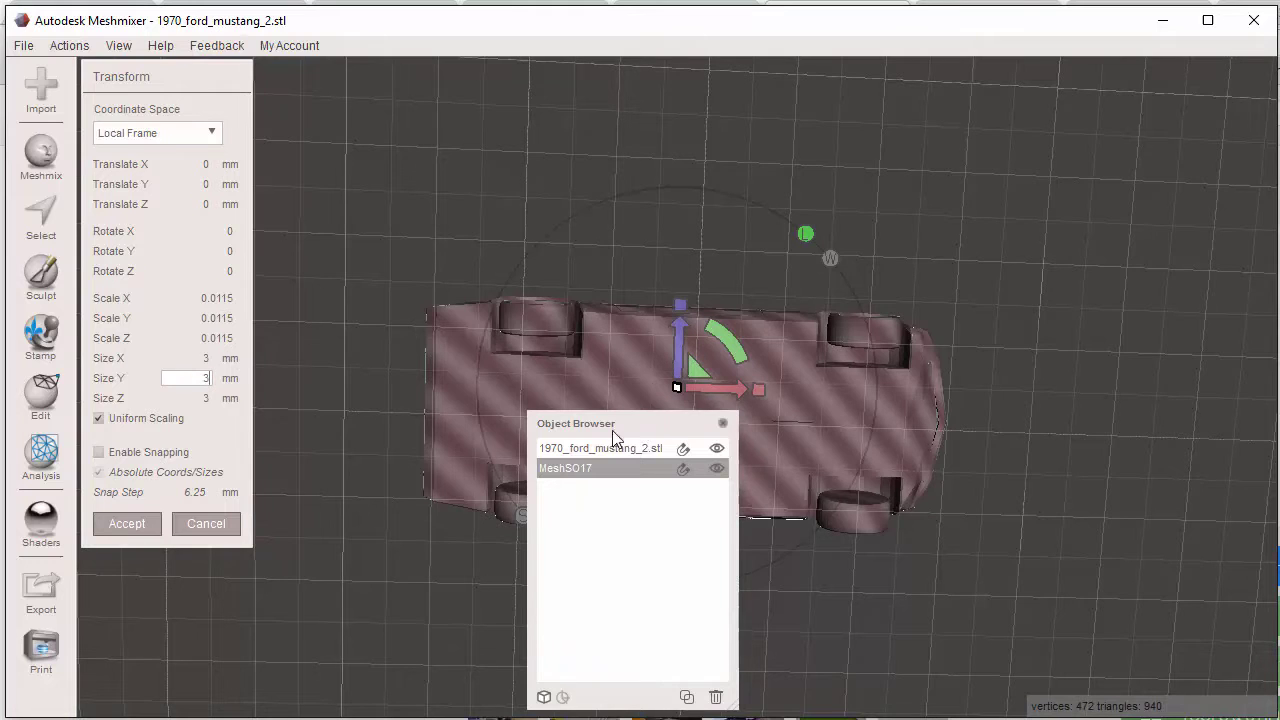
# Move the cylinder out beside the car, to about 20.5 mm in Z, and rotate it -90 degrees about X
pyautogui.moveTo(602, 423); pyautogui.dragTo(1131, 410)
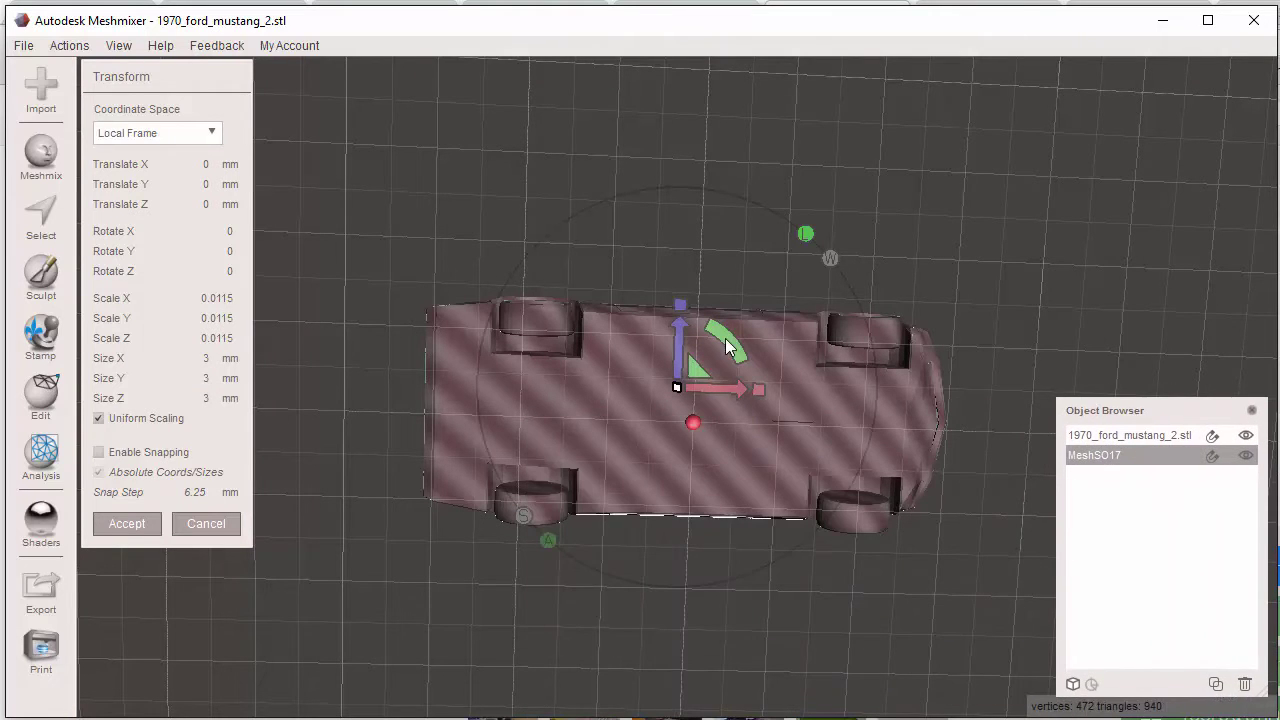
pyautogui.moveTo(679, 366); pyautogui.dragTo(712, 280)
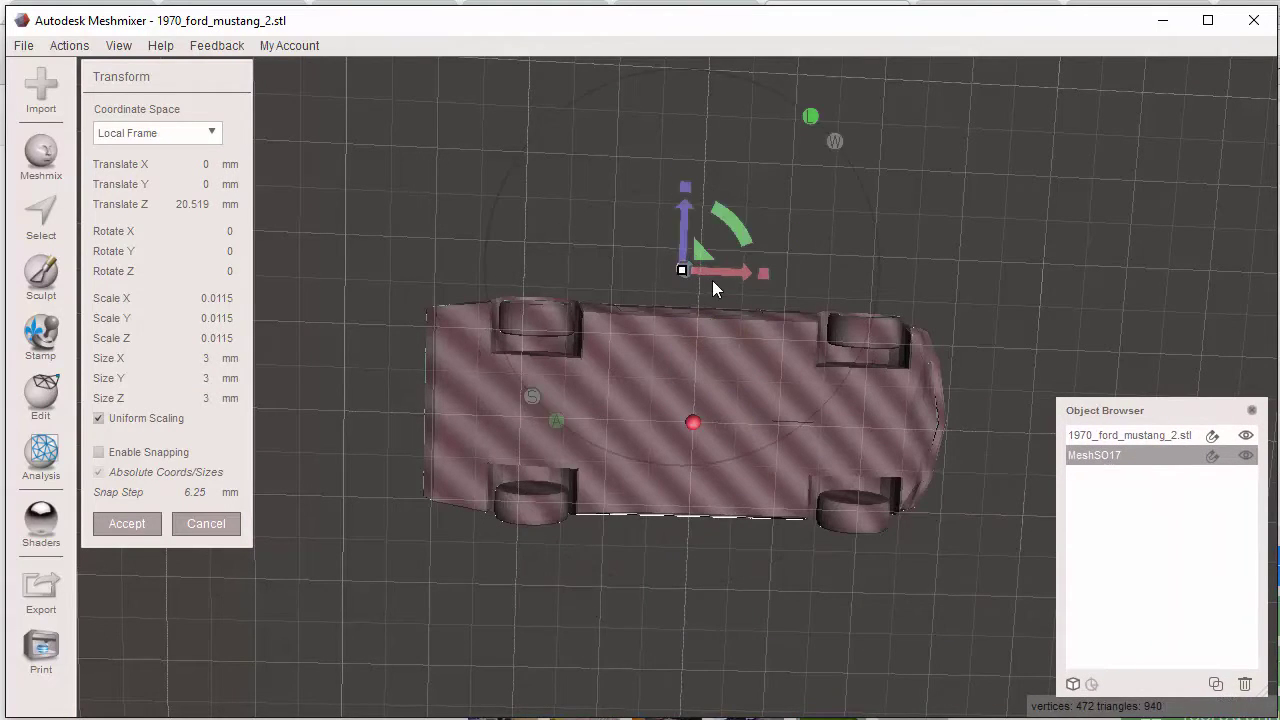
pyautogui.moveTo(856, 242); pyautogui.dragTo(633, 285, button='right')
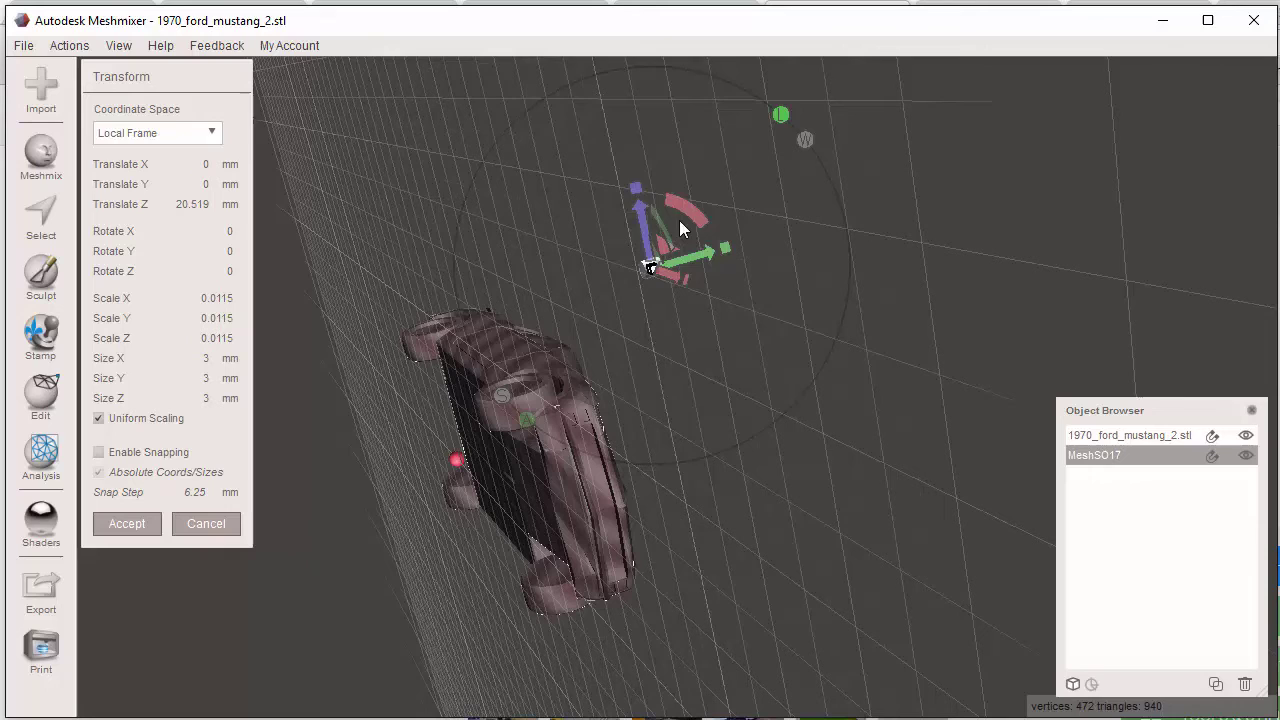
pyautogui.moveTo(681, 205); pyautogui.dragTo(705, 290)
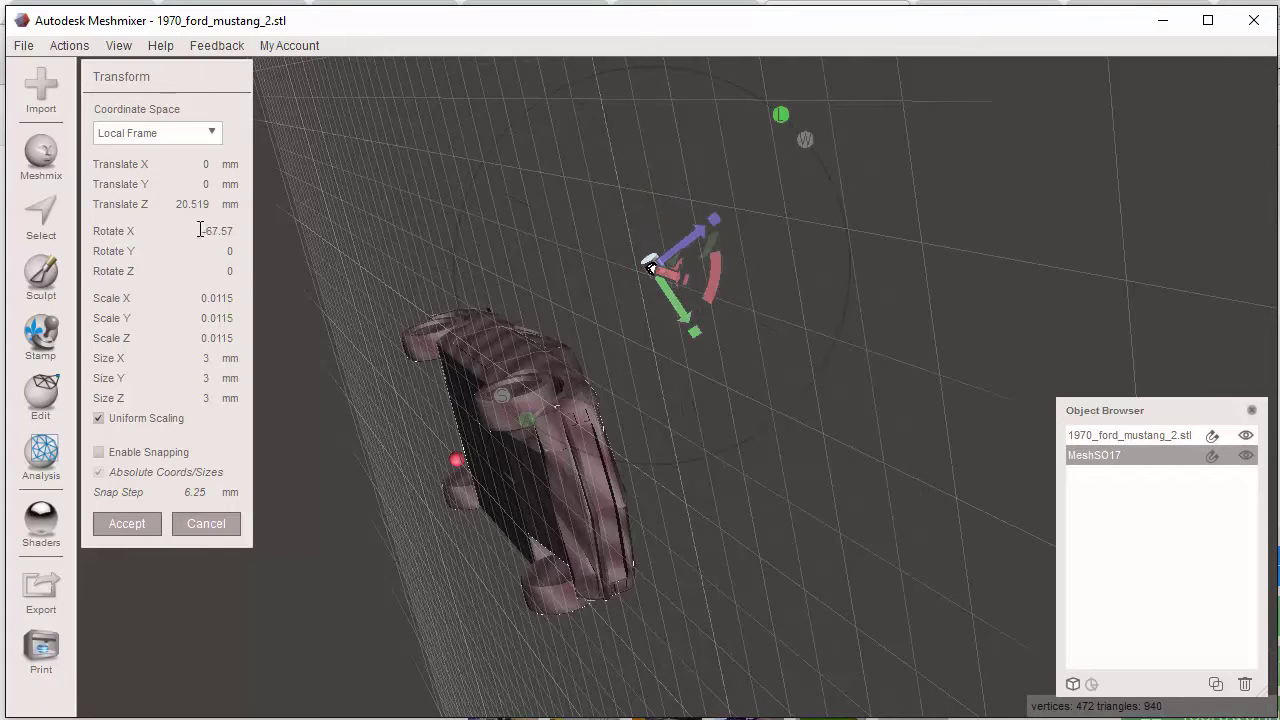
pyautogui.moveTo(201, 230); pyautogui.dragTo(246, 232)
pyautogui.write('-90')
pyautogui.press('Return')
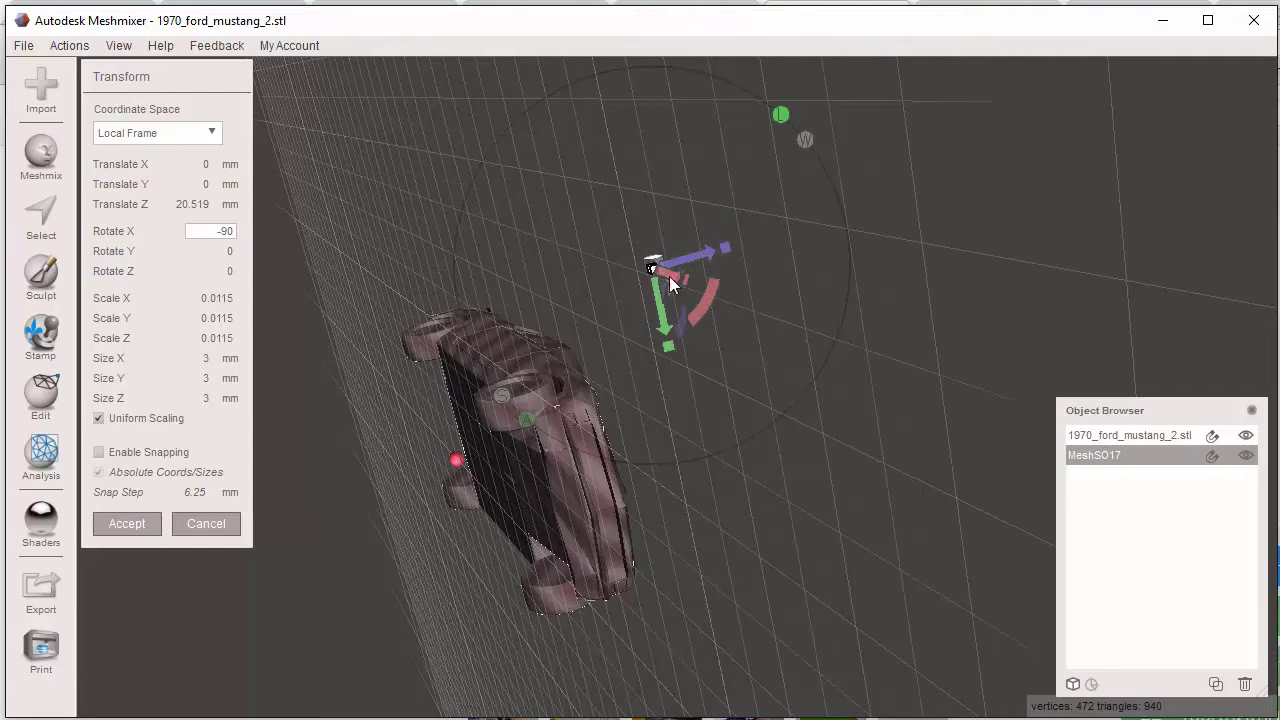
# Move the cylinder to the rear wheel, to about -22.7 mm in X and -33.4 mm in Y
pyautogui.moveTo(692, 258); pyautogui.dragTo(475, 320)
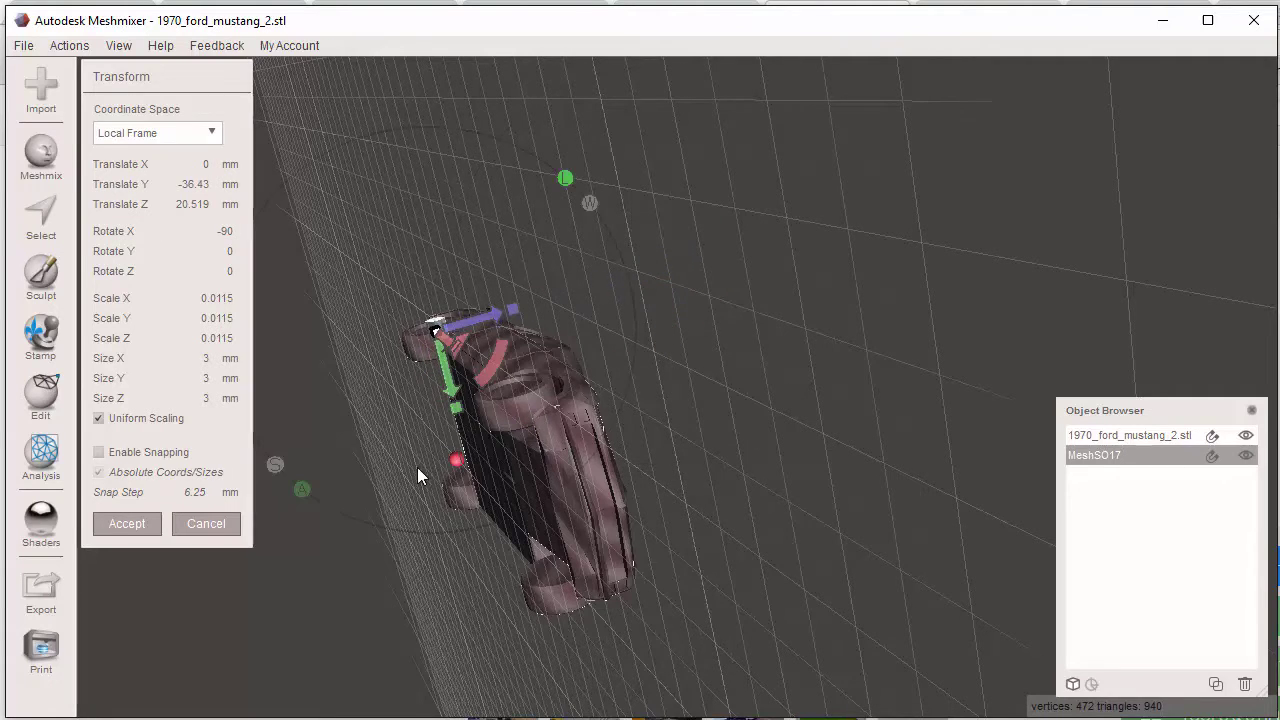
pyautogui.moveTo(417, 467); pyautogui.dragTo(477, 542, button='right')
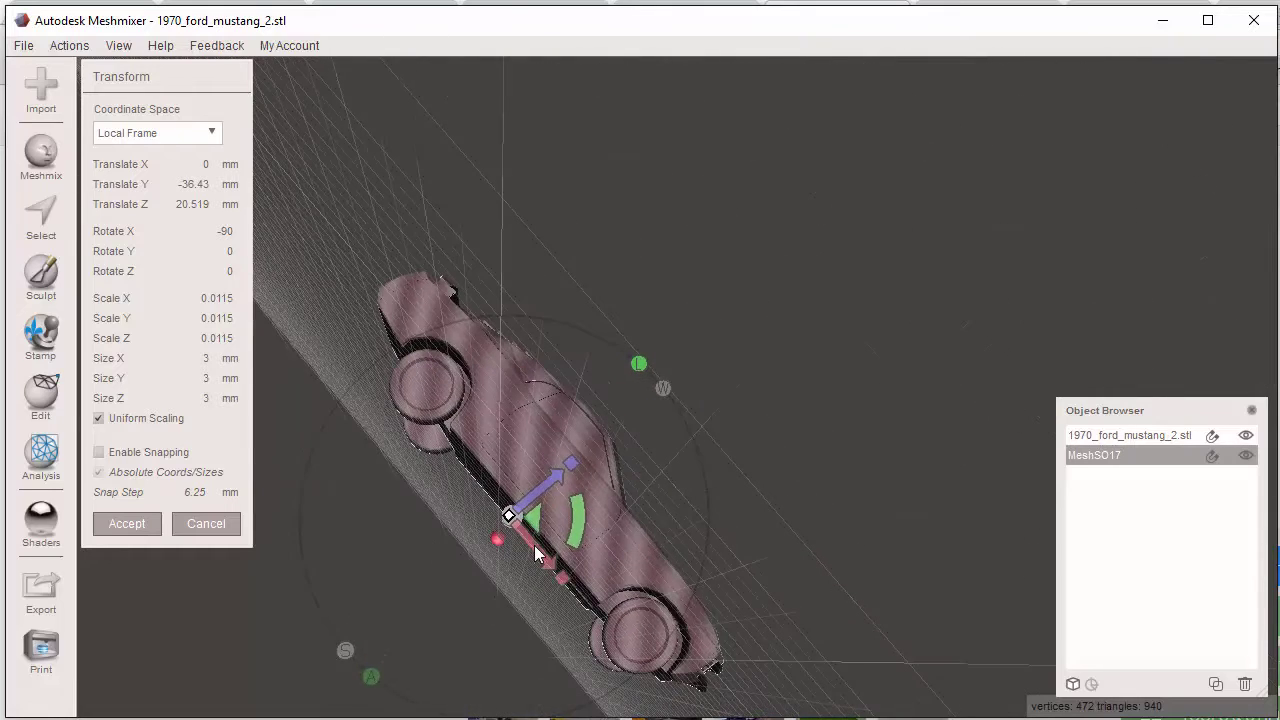
pyautogui.moveTo(537, 555); pyautogui.dragTo(439, 434)
pyautogui.moveTo(444, 376)
pyautogui.mouseDown()
pyautogui.moveTo(465, 358)
pyautogui.moveTo(451, 352)
pyautogui.mouseUp()
# Stretch the cylinder to about 17.7 mm in length and scale it down uniformly to about 4.4 mm long
pyautogui.moveTo(451, 352); pyautogui.dragTo(662, 350, button='right')
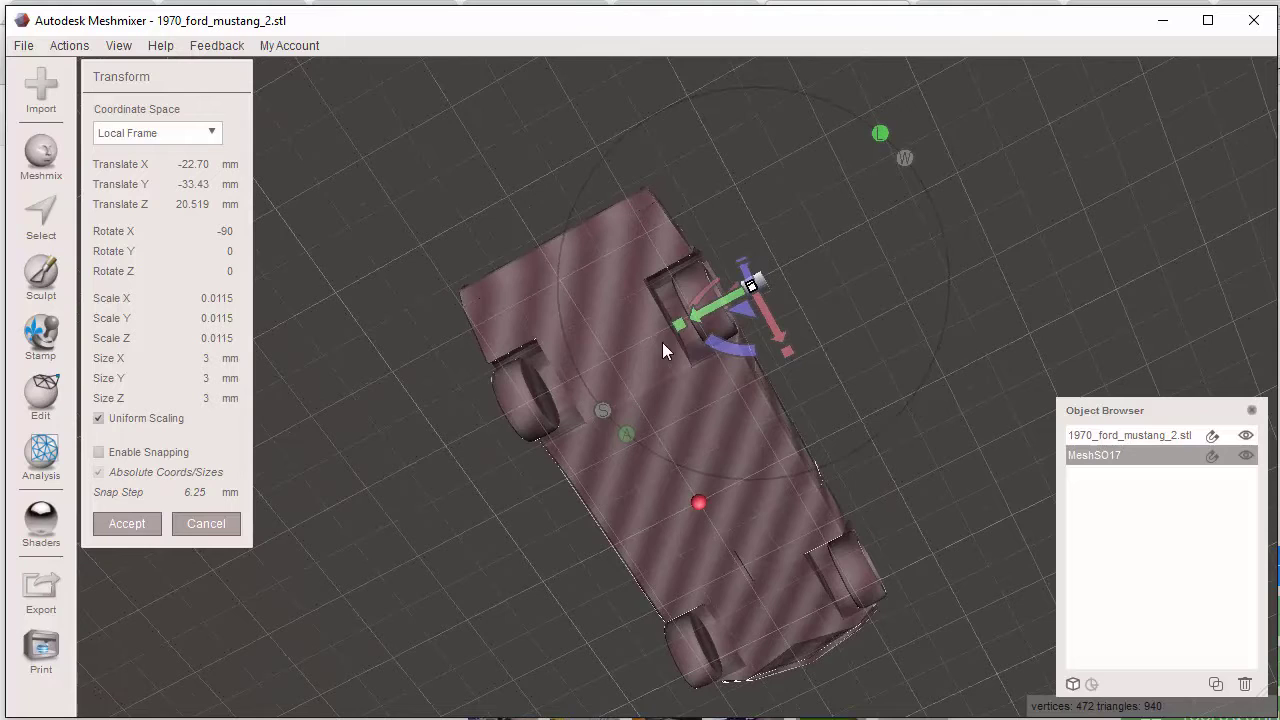
pyautogui.moveTo(674, 323); pyautogui.dragTo(640, 330)
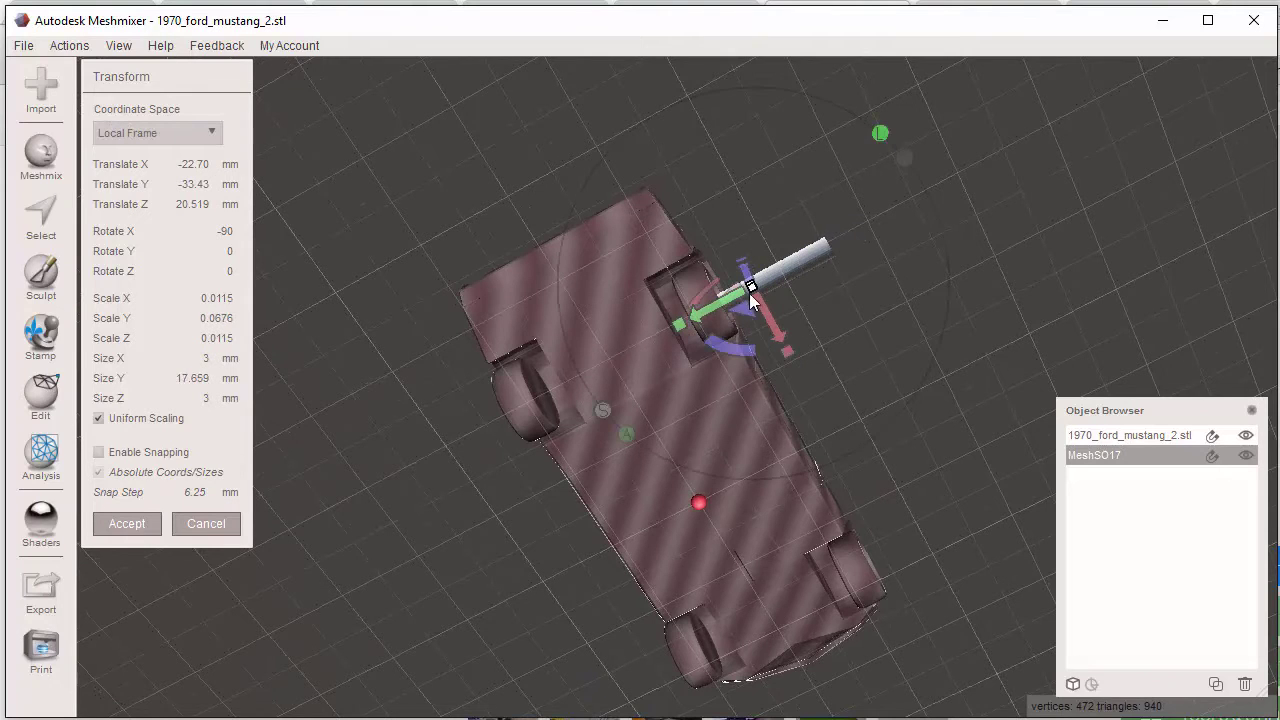
pyautogui.moveTo(752, 288); pyautogui.dragTo(903, 306)
# Align the cylinder with the centre of the rear wheel, at about -24.03 mm in X and -32.14 mm in Y
pyautogui.moveTo(903, 306); pyautogui.dragTo(640, 420, button='right')
pyautogui.moveTo(474, 466); pyautogui.dragTo(443, 512)
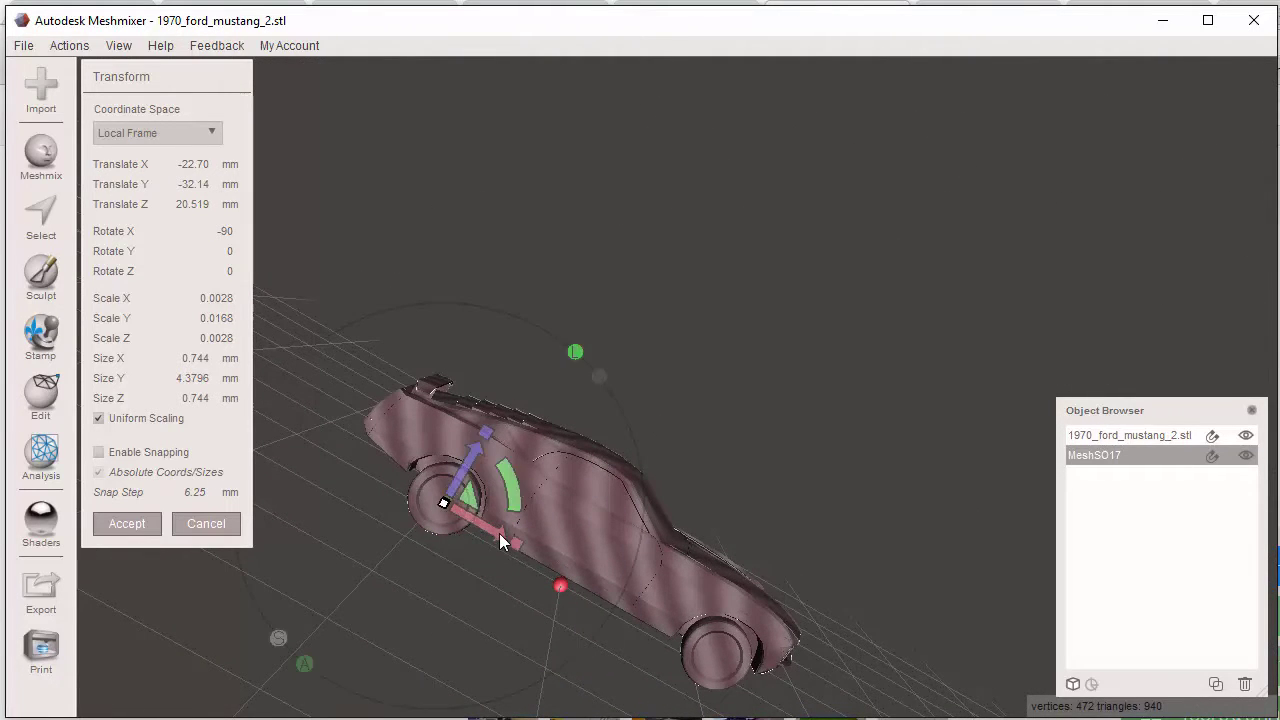
pyautogui.moveTo(501, 541); pyautogui.dragTo(491, 531)
# Lengthen the cylinder to about 27.07 mm and shift it between the rear wheels, to about -4.55 mm in Z
pyautogui.moveTo(423, 586); pyautogui.dragTo(735, 413, button='right')
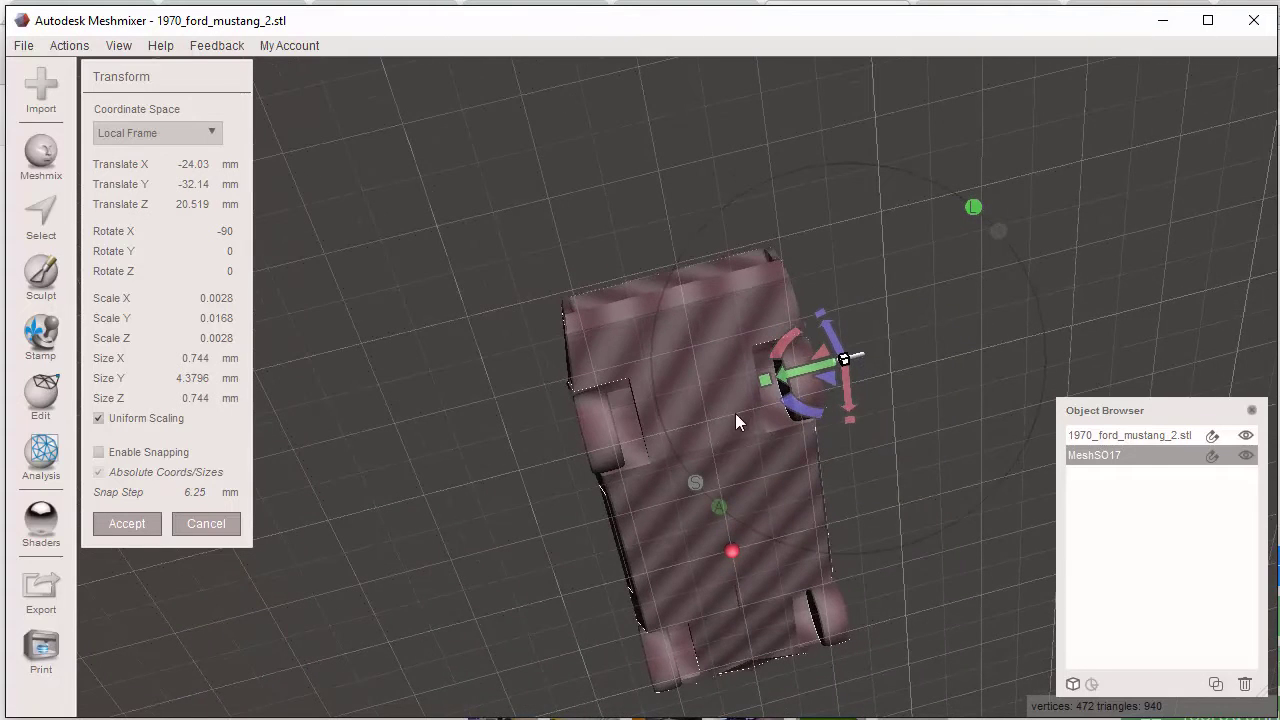
pyautogui.moveTo(765, 380); pyautogui.dragTo(700, 398)
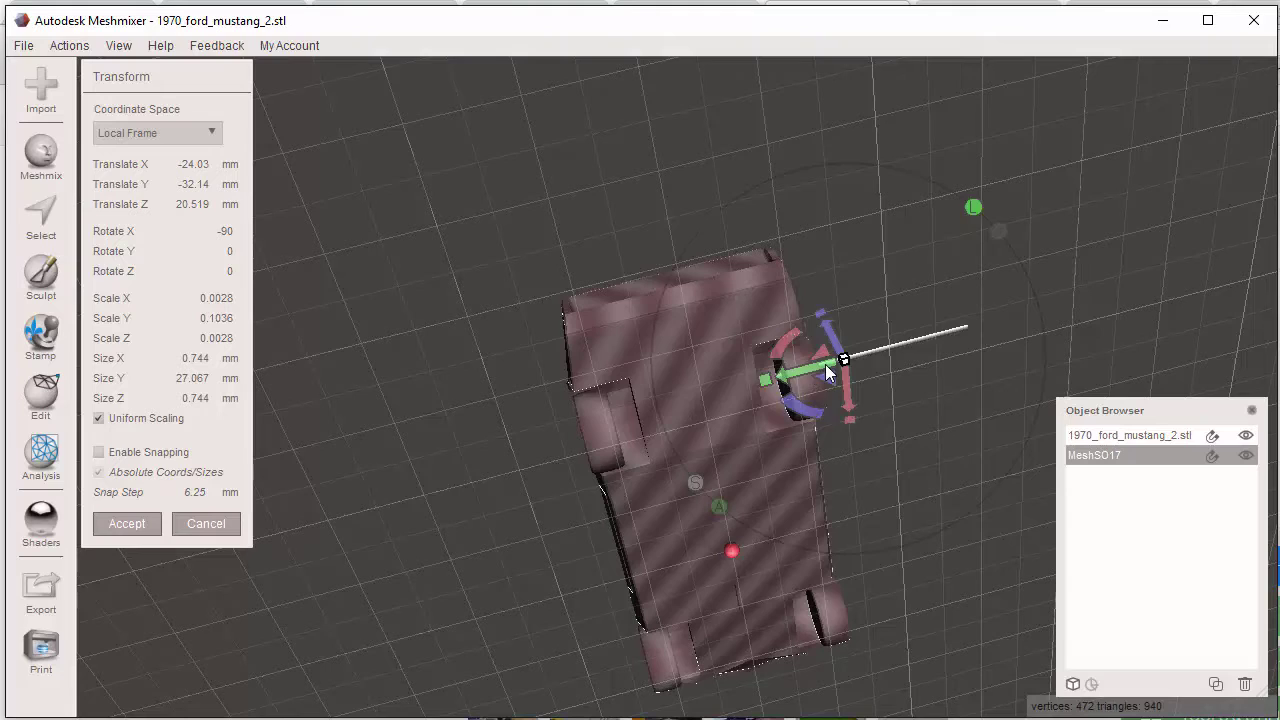
pyautogui.moveTo(828, 372); pyautogui.dragTo(649, 465)
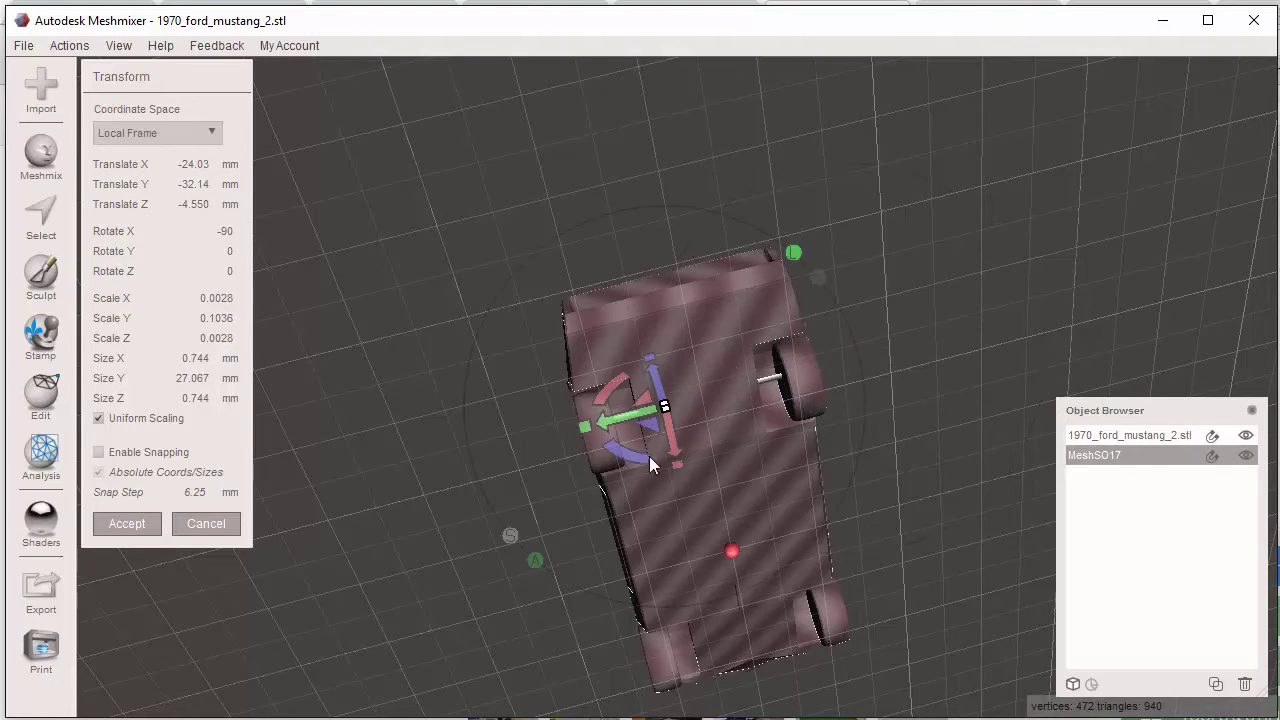
# Turn off uniform scaling and set the cylinder's Size X and Size Z to 3 mm
pyautogui.moveTo(649, 465); pyautogui.dragTo(391, 355, button='right')
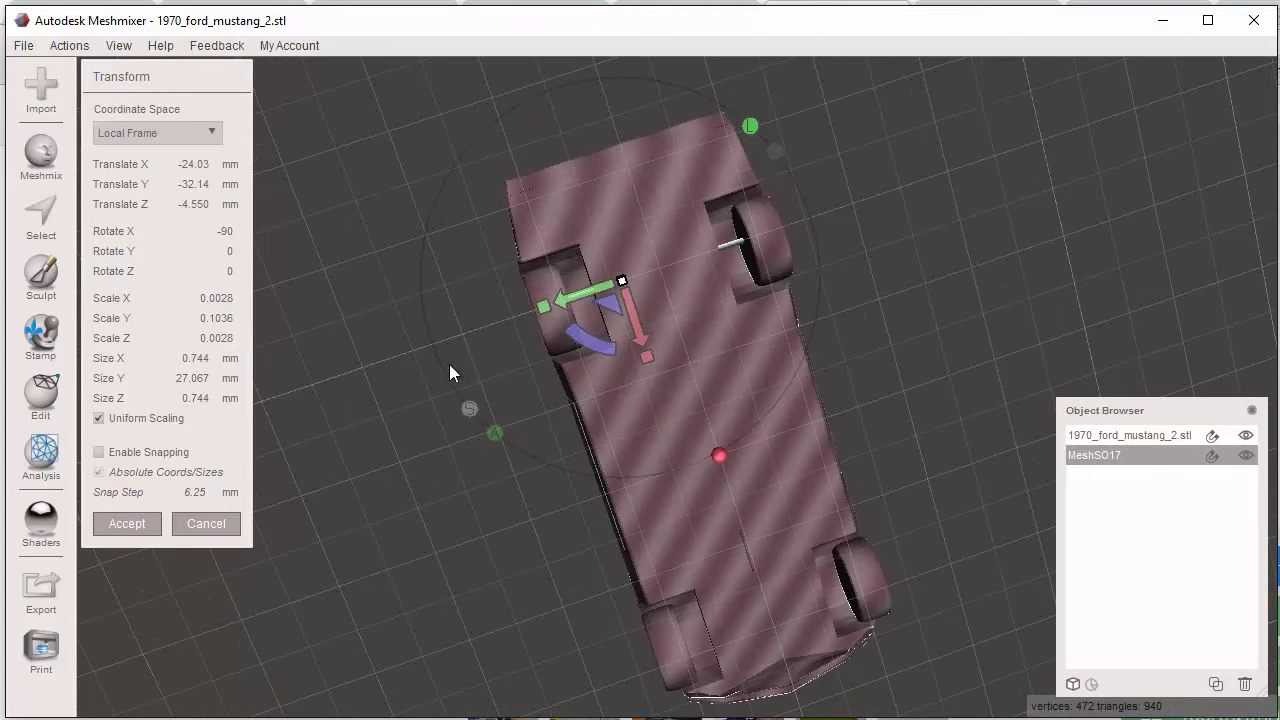
pyautogui.click(97, 419)
pyautogui.click(184, 357)
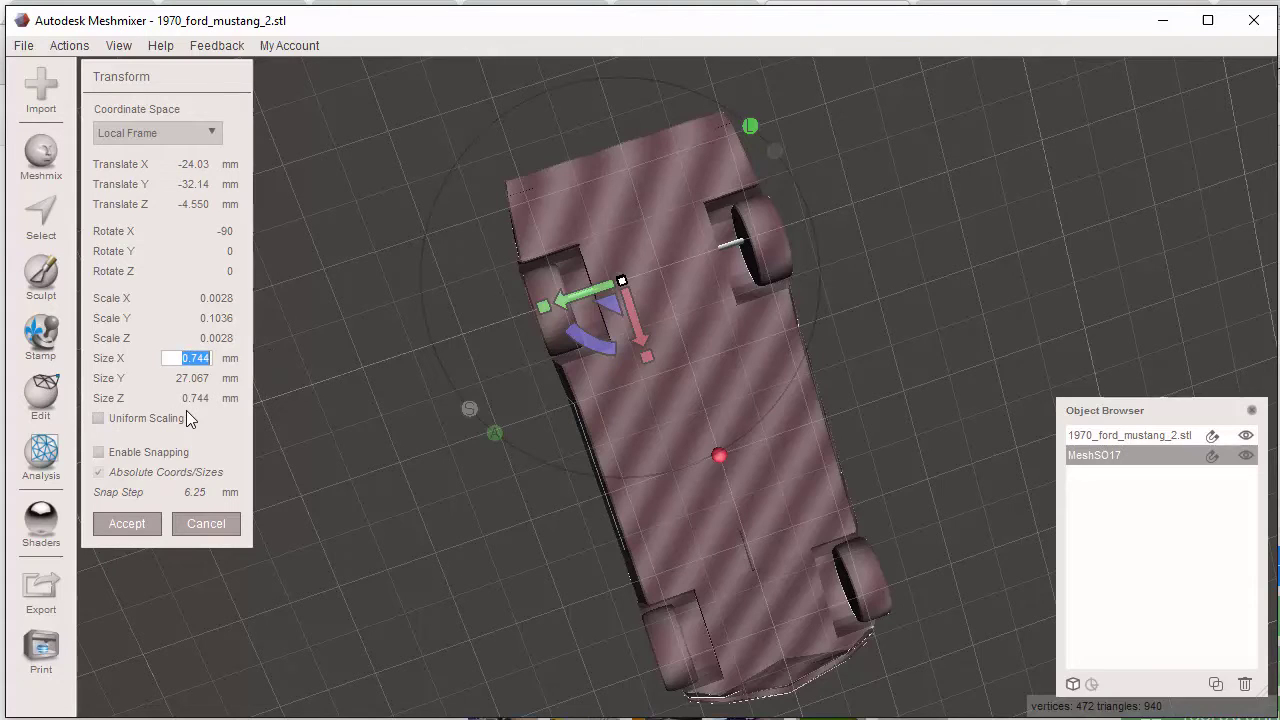
pyautogui.write('3')
pyautogui.press('Return')
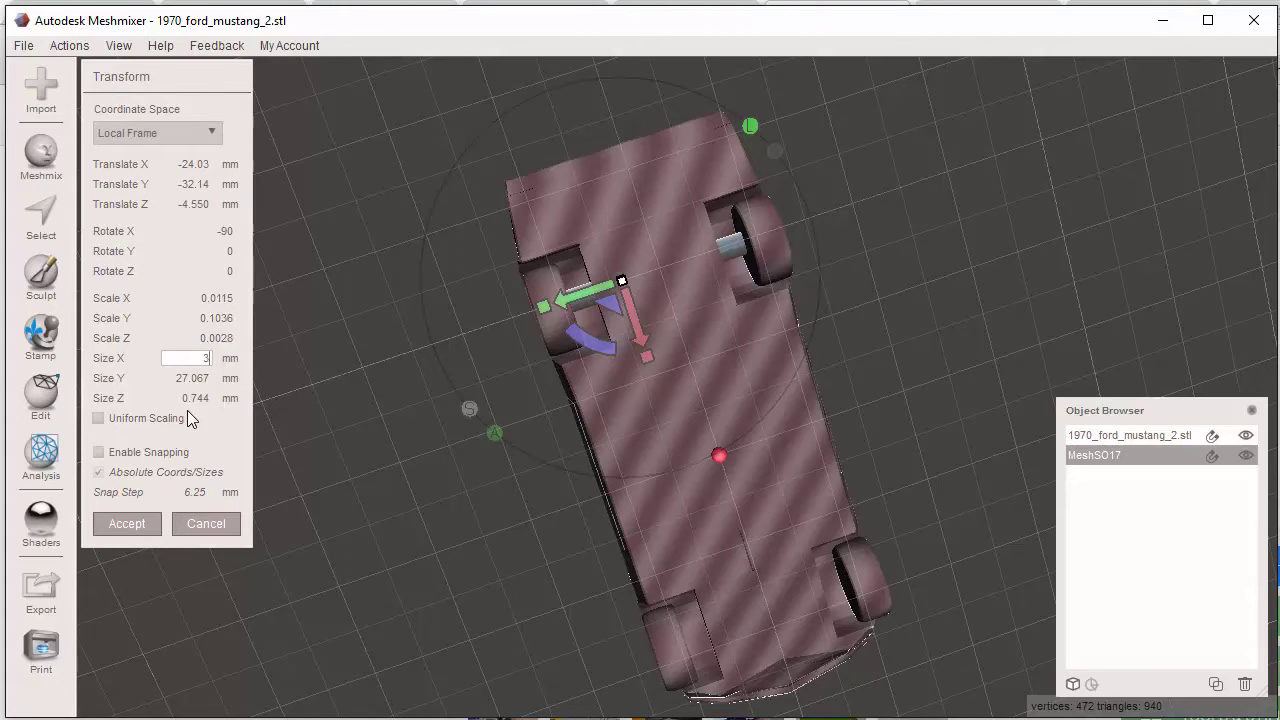
pyautogui.doubleClick(182, 399)
pyautogui.write('3')
pyautogui.press('Return')
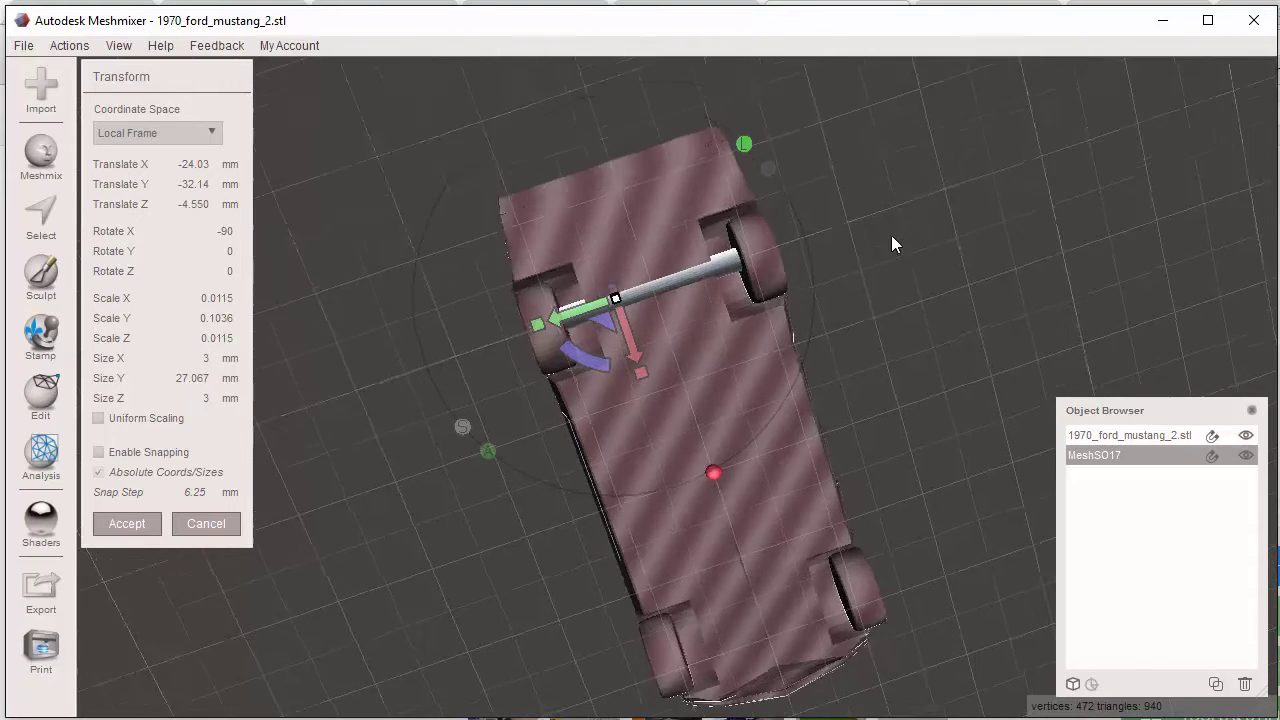
# Fine-tune the axle cylinder's position between the rear wheels to about -3.15 mm in Z and -24 mm in X
pyautogui.moveTo(891, 236); pyautogui.dragTo(779, 312, button='right')
pyautogui.moveTo(672, 376)
pyautogui.mouseDown()
pyautogui.moveTo(655, 376)
pyautogui.moveTo(678, 377)
pyautogui.mouseUp()
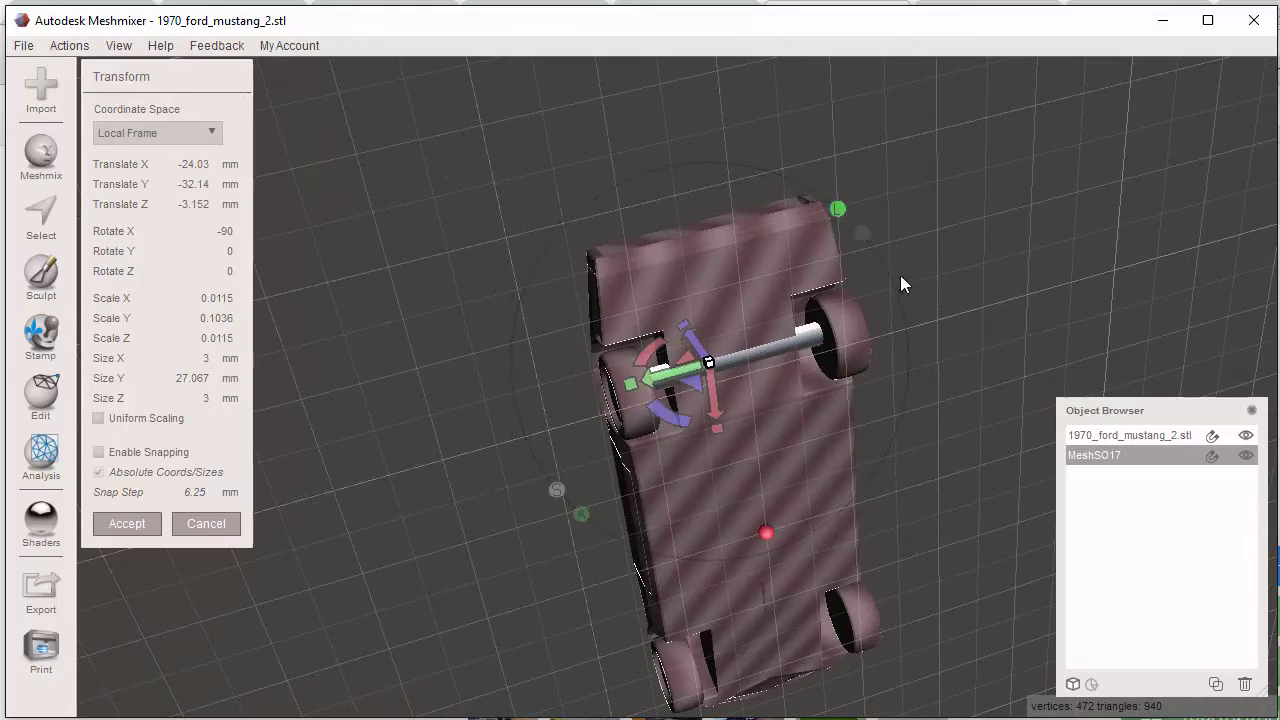
pyautogui.moveTo(900, 280); pyautogui.dragTo(845, 252, button='right')
pyautogui.moveTo(625, 343); pyautogui.dragTo(651, 343, button='right')
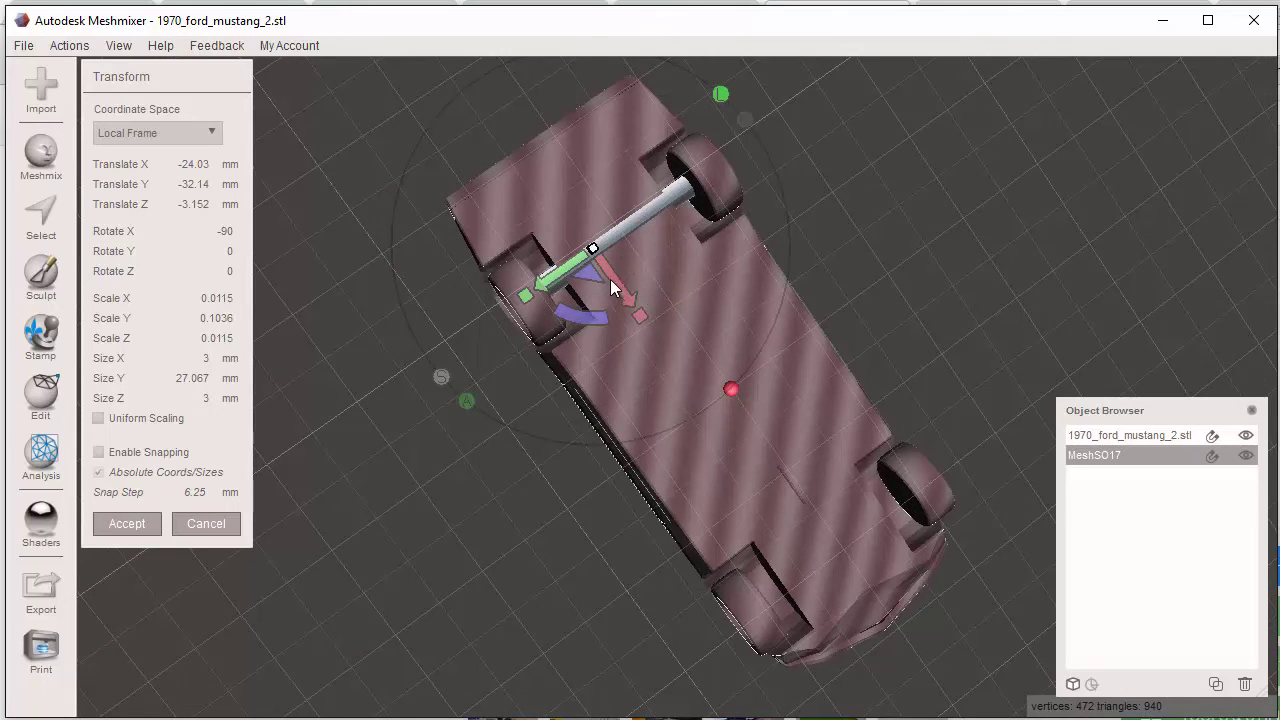
pyautogui.moveTo(613, 288); pyautogui.dragTo(620, 275)
# Duplicate the rear axle cylinder
pyautogui.moveTo(673, 266)
pyautogui.mouseDown(button='right')
pyautogui.moveTo(625, 364)
pyautogui.moveTo(849, 223)
pyautogui.moveTo(701, 289)
pyautogui.mouseUp(button='right')
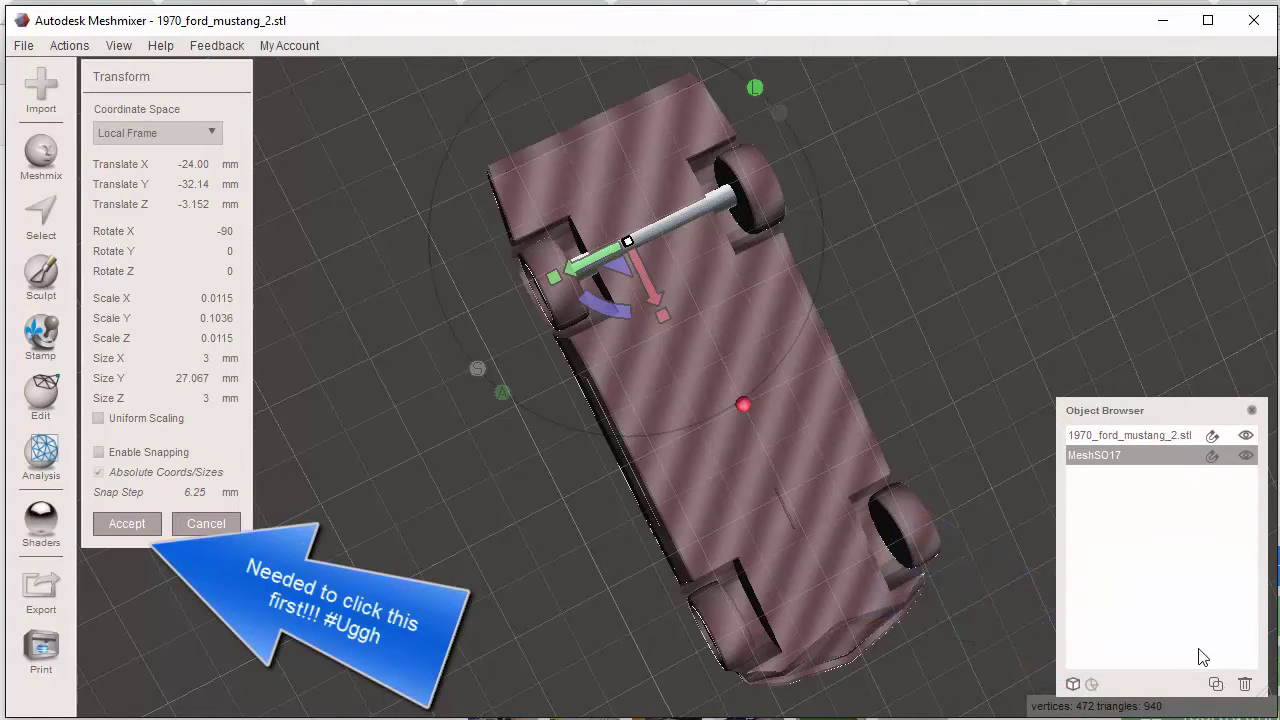
pyautogui.moveTo(1155, 410); pyautogui.dragTo(1019, 259)
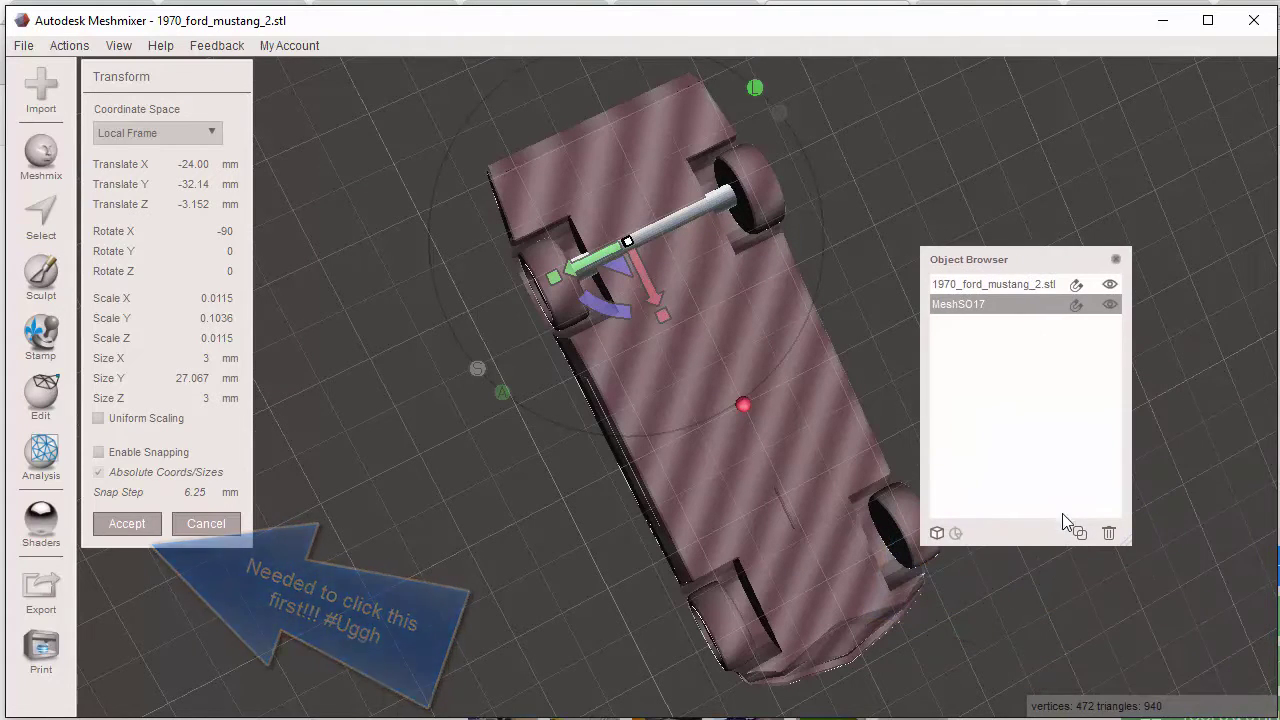
pyautogui.hotkey('ctrl', 'd')
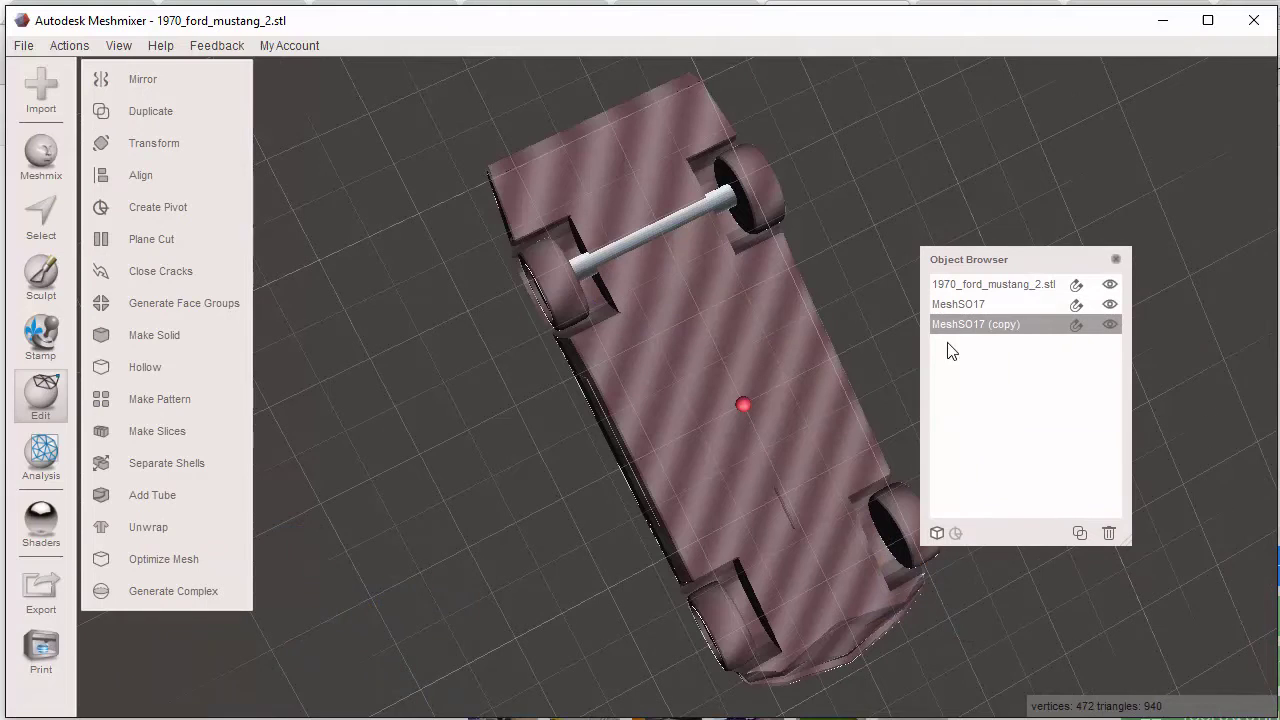
# Move the duplicated axle cylinder about 50.17 mm along its local X axis so it sits between the front wheels
pyautogui.scroll(3, 581, 213)
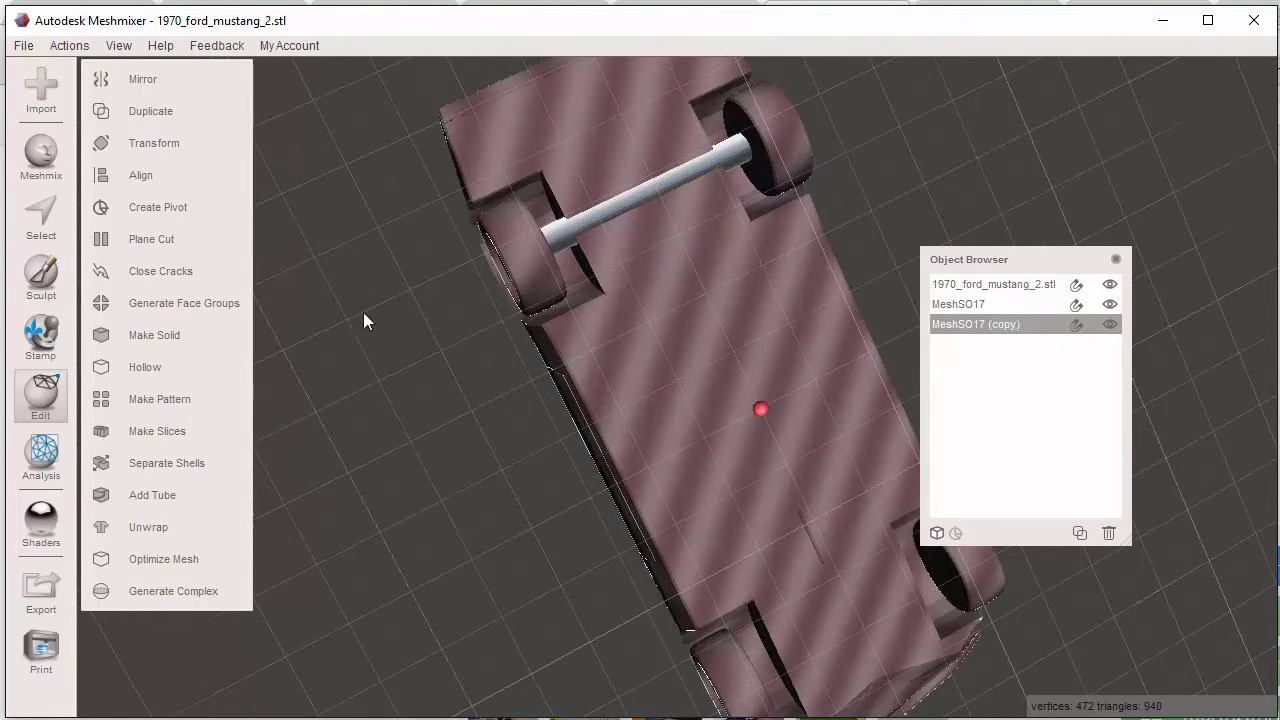
pyautogui.click(200, 148)
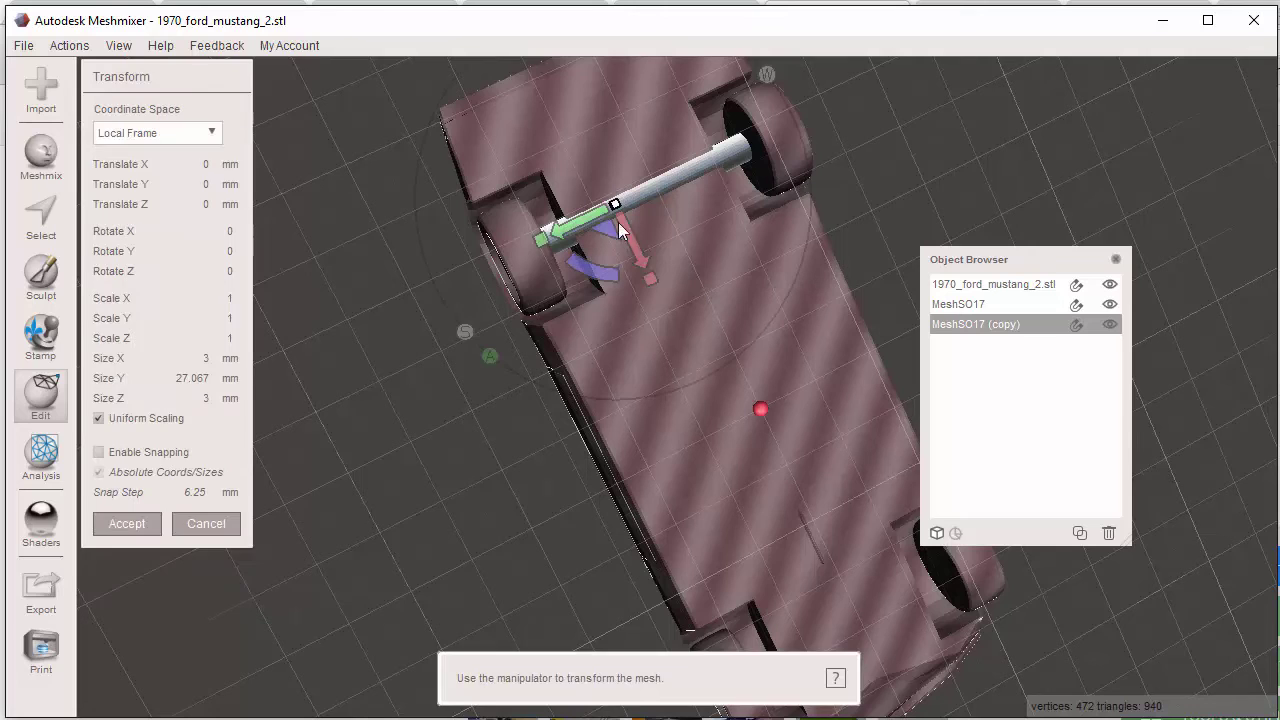
pyautogui.moveTo(630, 229); pyautogui.dragTo(765, 711)
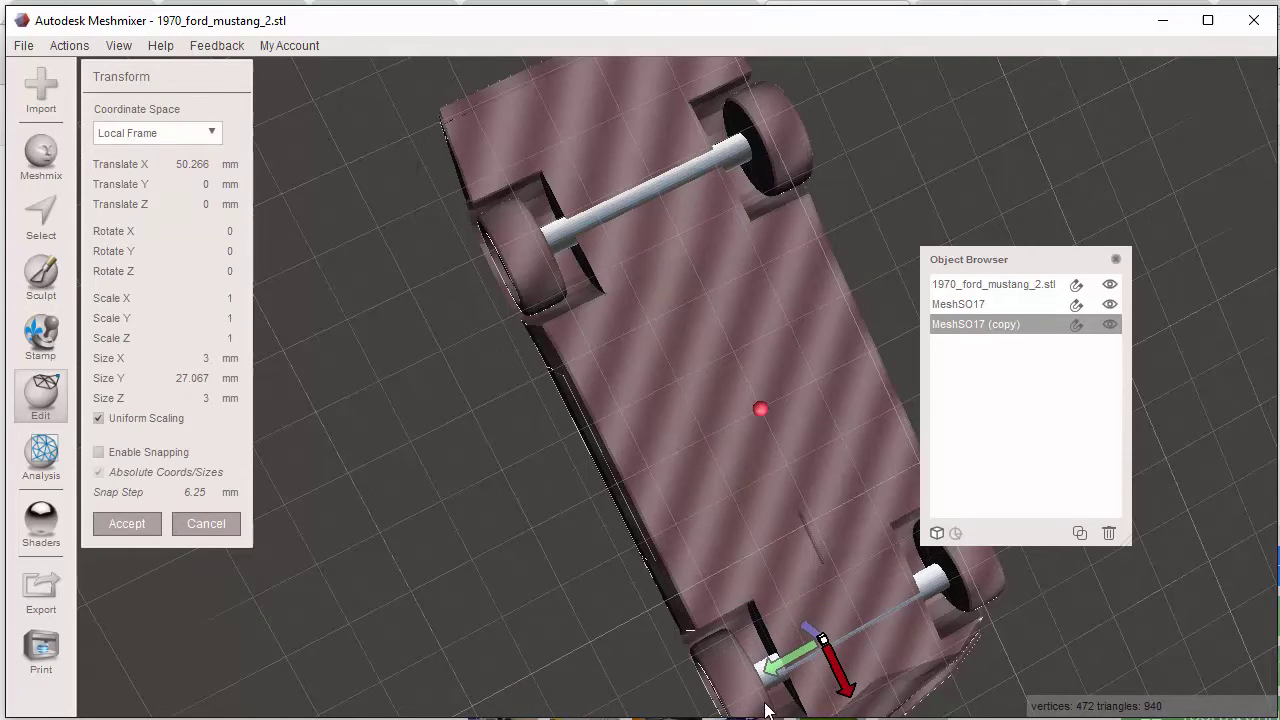
pyautogui.moveTo(532, 611); pyautogui.dragTo(274, 551, button='right')
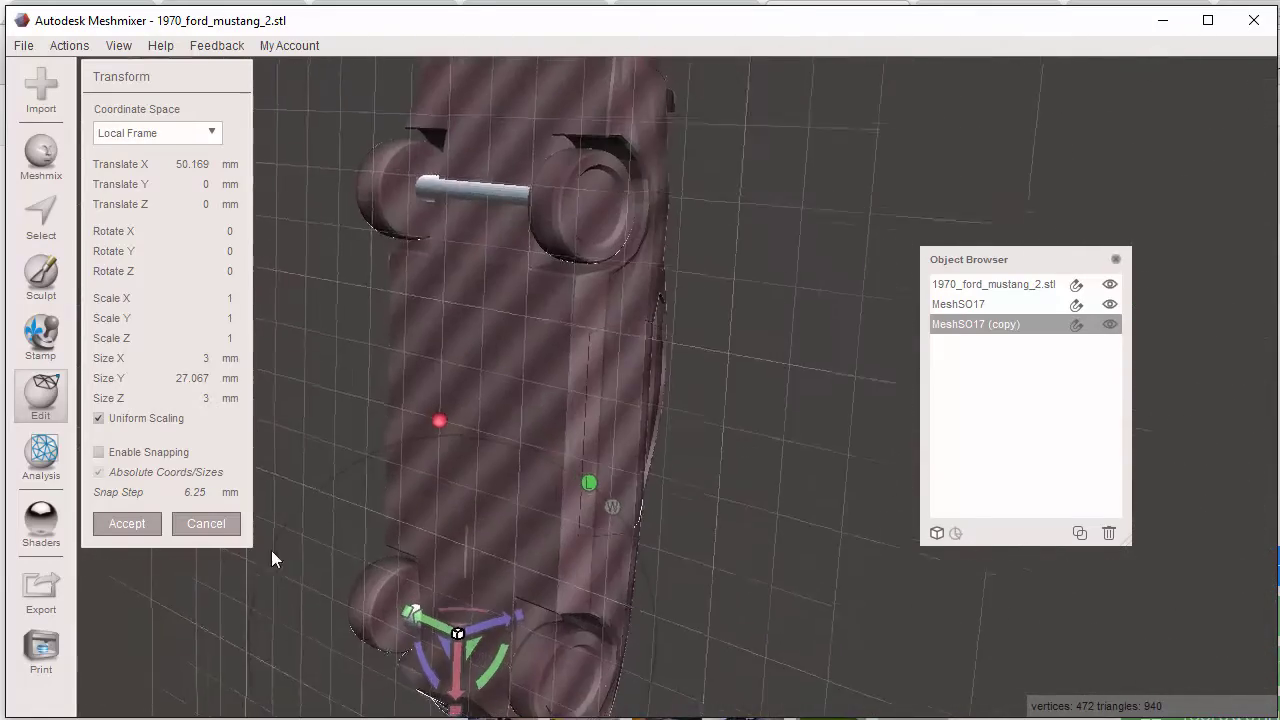
pyautogui.moveTo(729, 389); pyautogui.dragTo(783, 343, button='right')
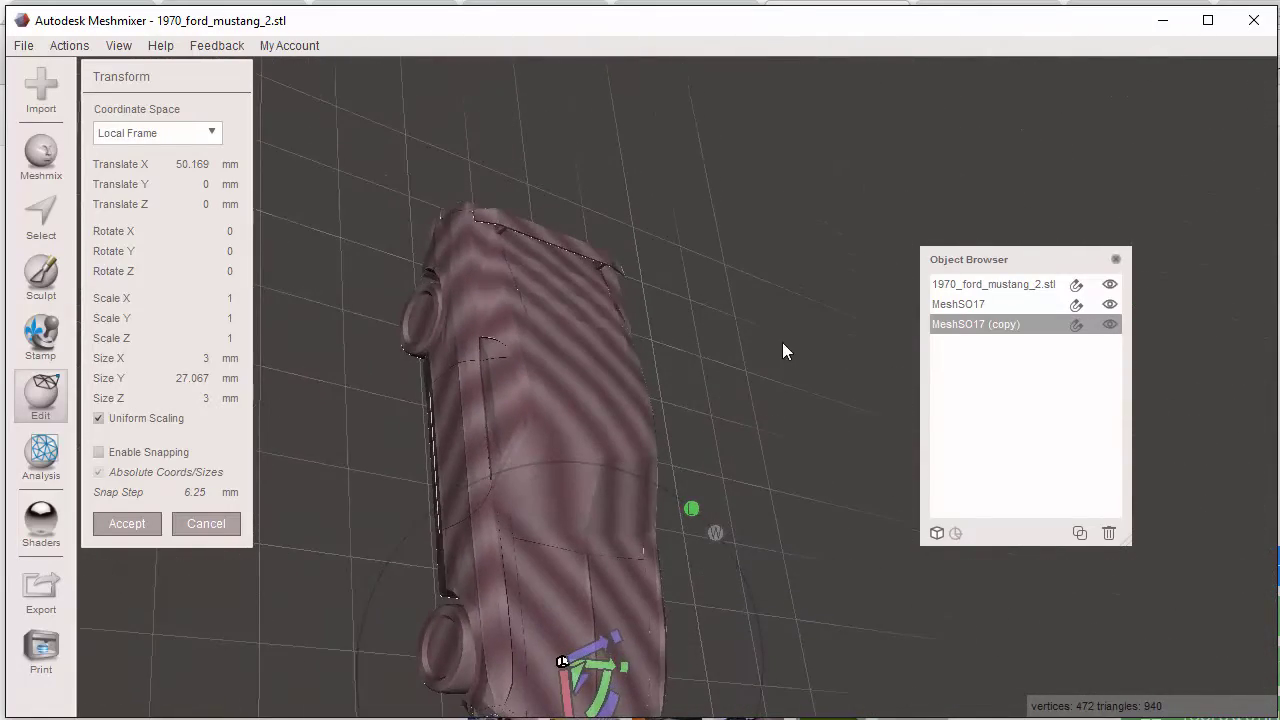
pyautogui.click(125, 525)
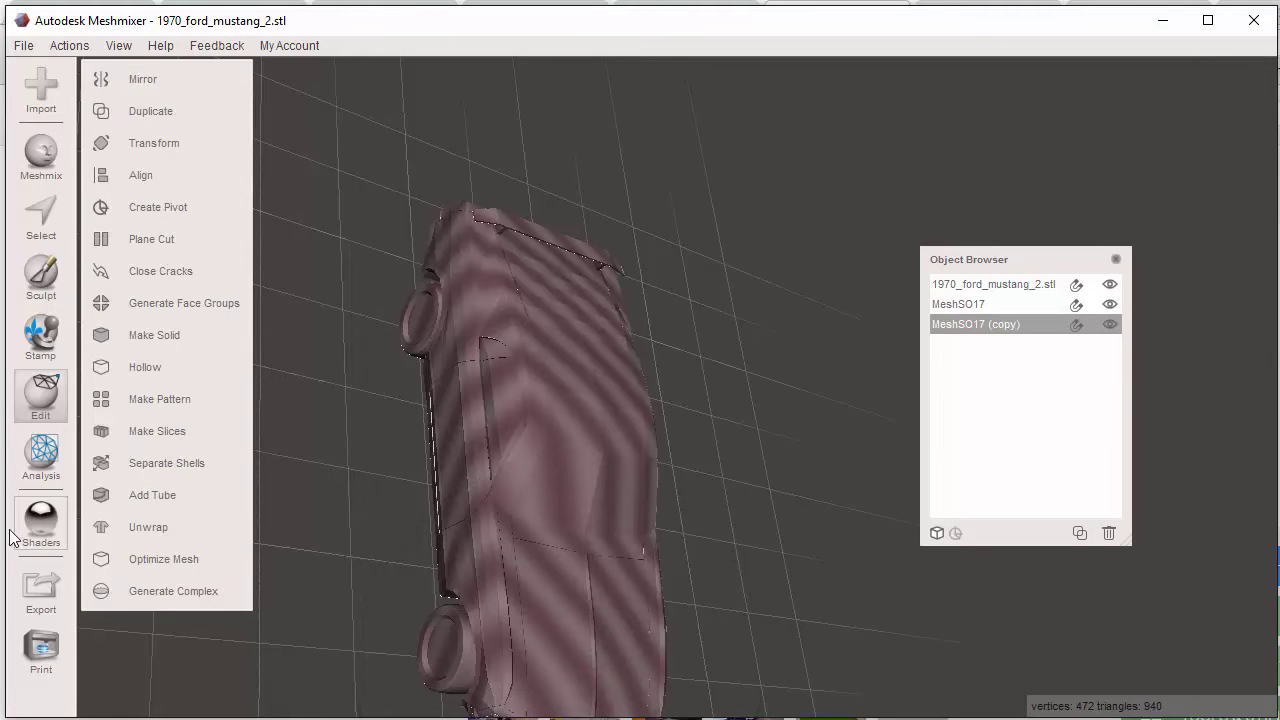
# Apply the transparent shader to the model so both axles can be checked through the car body
pyautogui.click(40, 522)
pyautogui.click(127, 597)
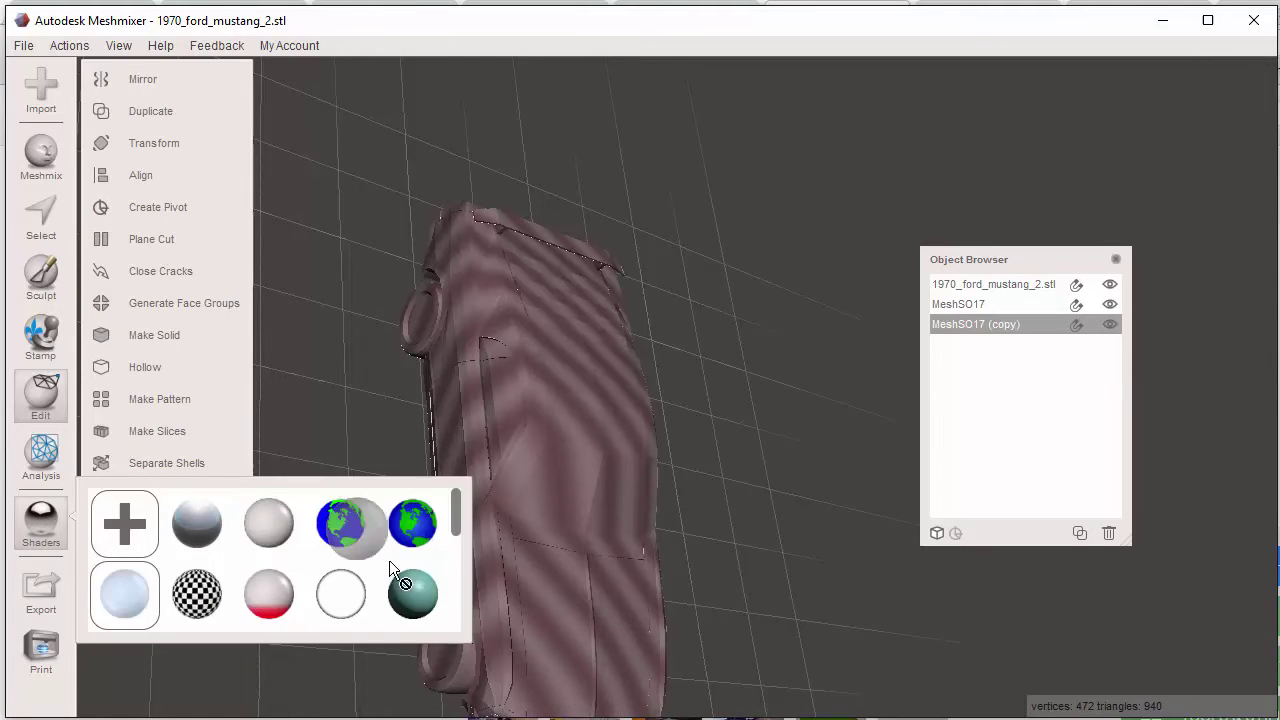
pyautogui.moveTo(548, 511); pyautogui.dragTo(955, 398, button='right')
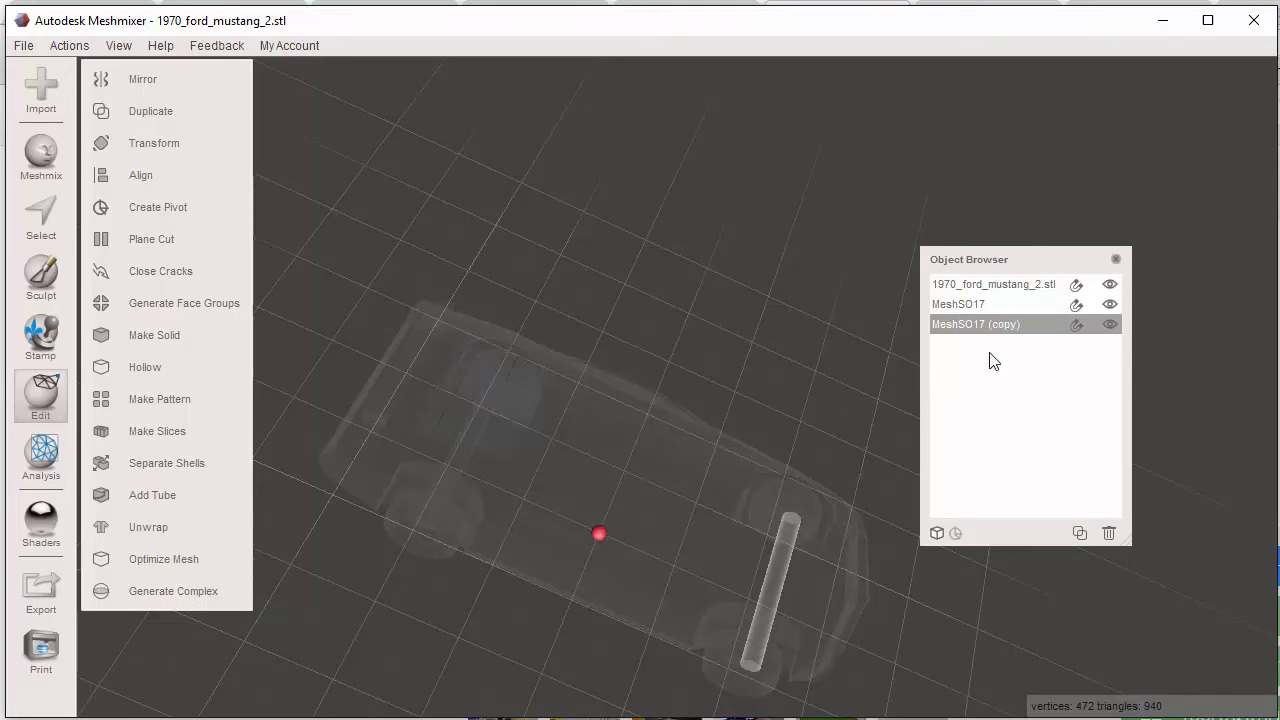
# Combine the car body and both axle cylinders into a single object
pyautogui.keyDown('shift'); pyautogui.click(976, 303); pyautogui.keyUp('shift')
pyautogui.keyDown('shift'); pyautogui.click(978, 284); pyautogui.keyUp('shift')
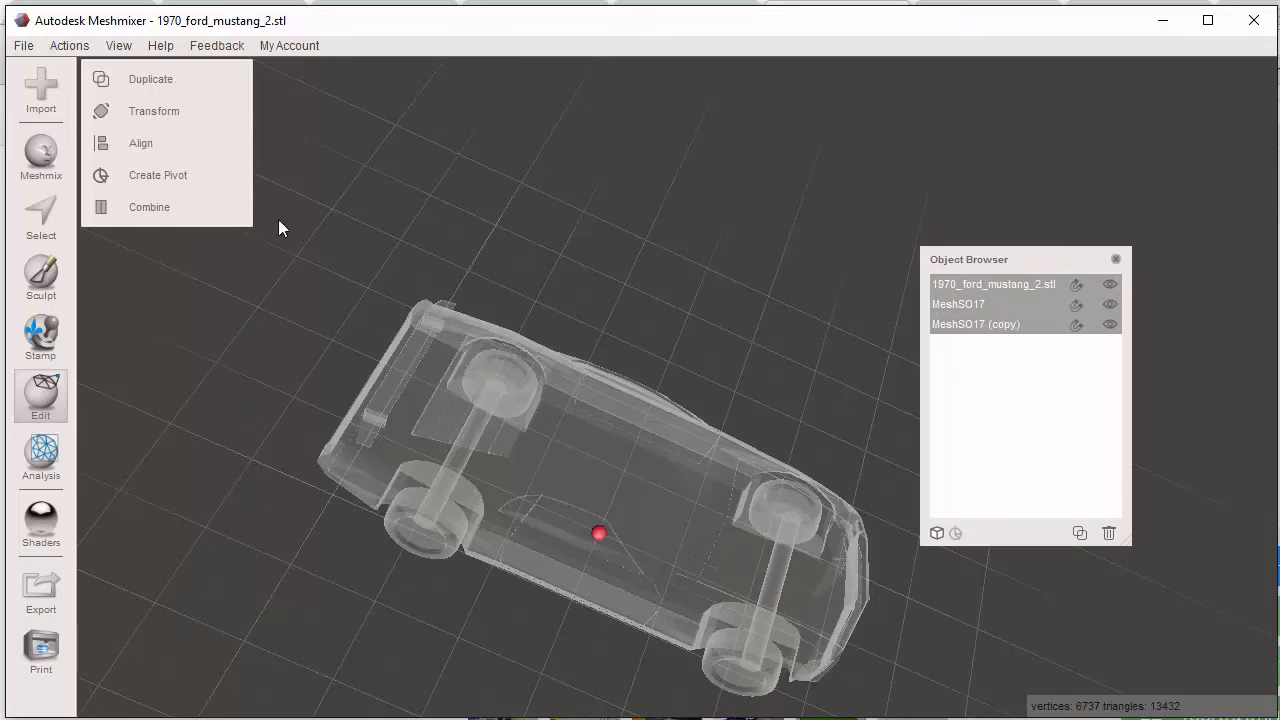
pyautogui.click(165, 205)
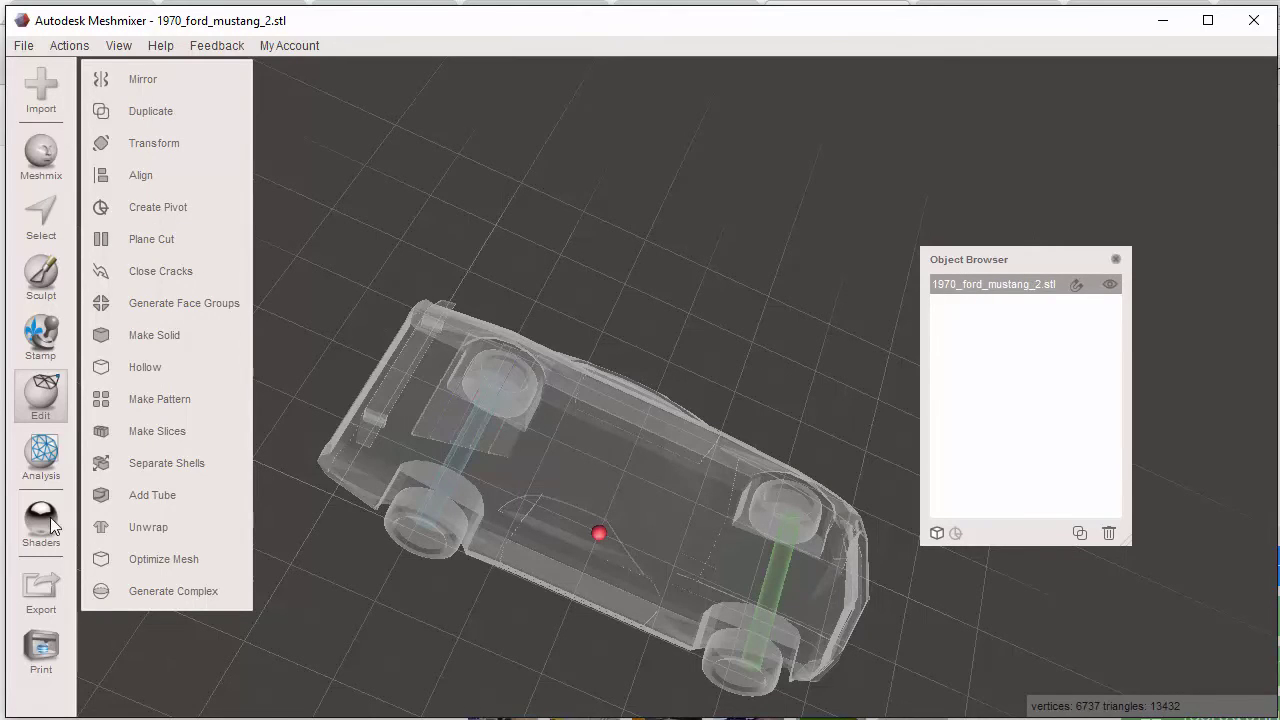
# Export the combined model in STL ASCII format to the 3dmodeling folder as "1970_ford_mustang_2 w axles.stl"
pyautogui.click(31, 584)
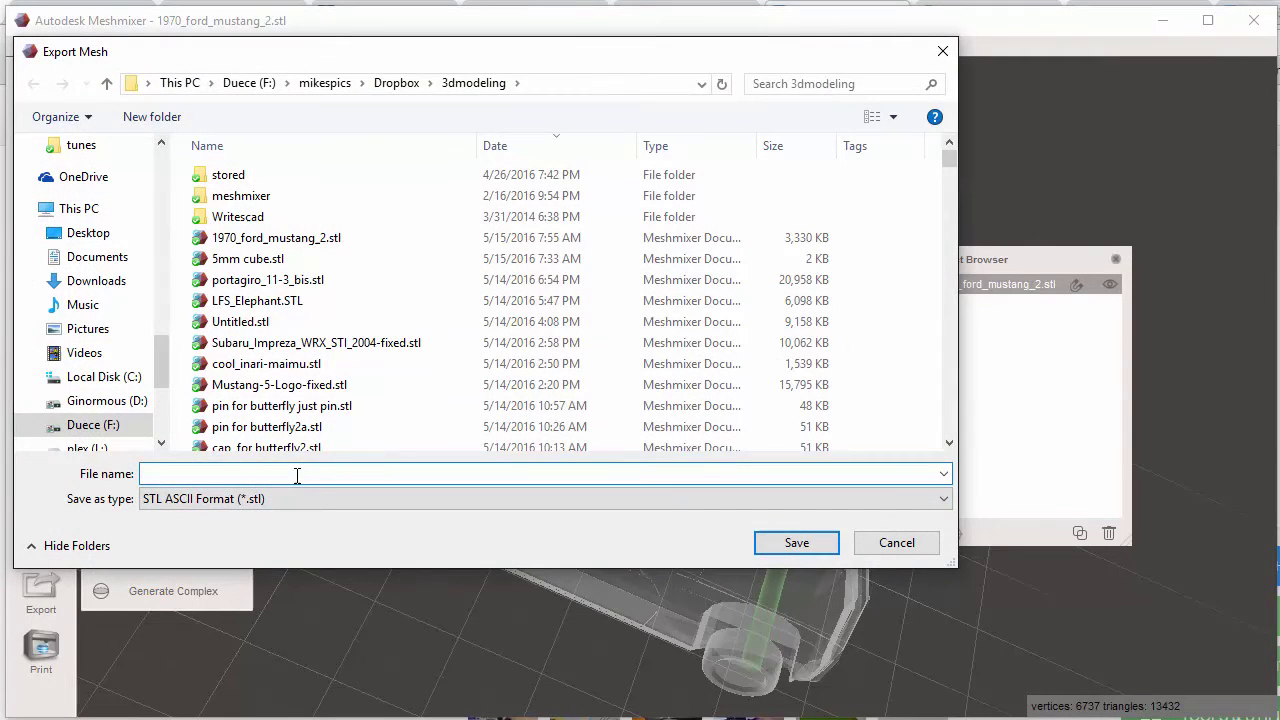
pyautogui.write('w axles.stl')
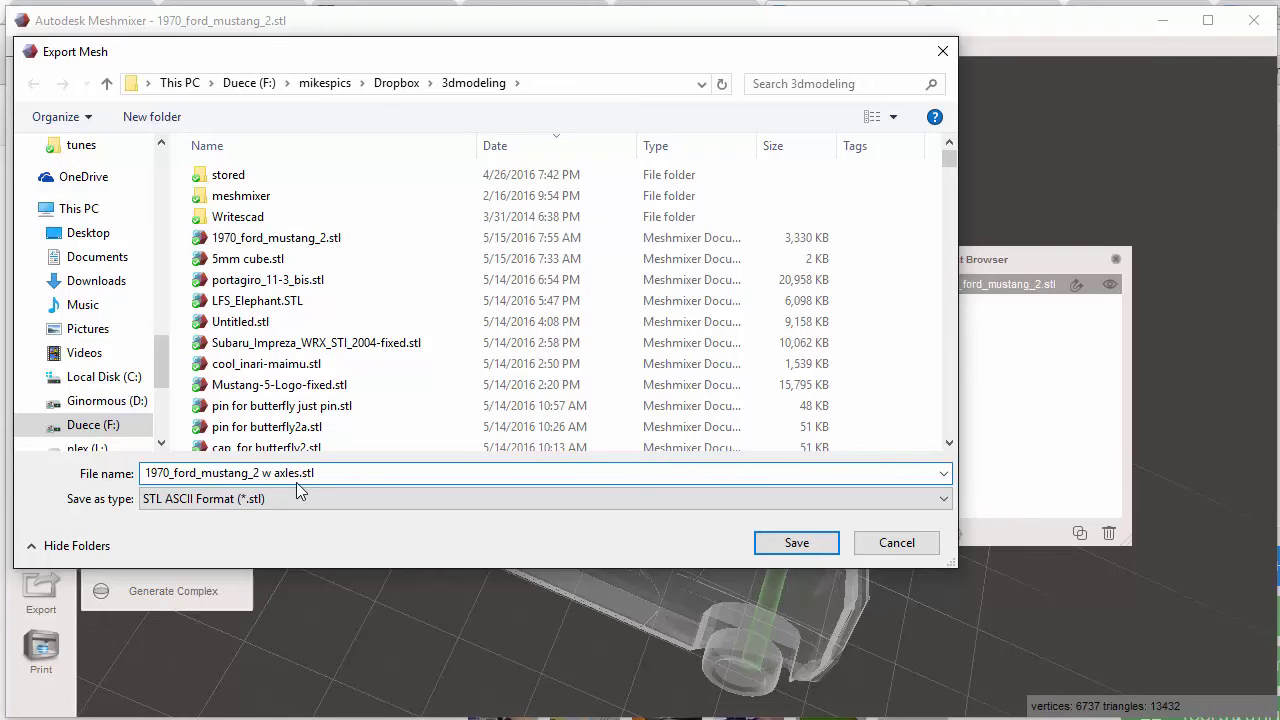
pyautogui.click(797, 545)
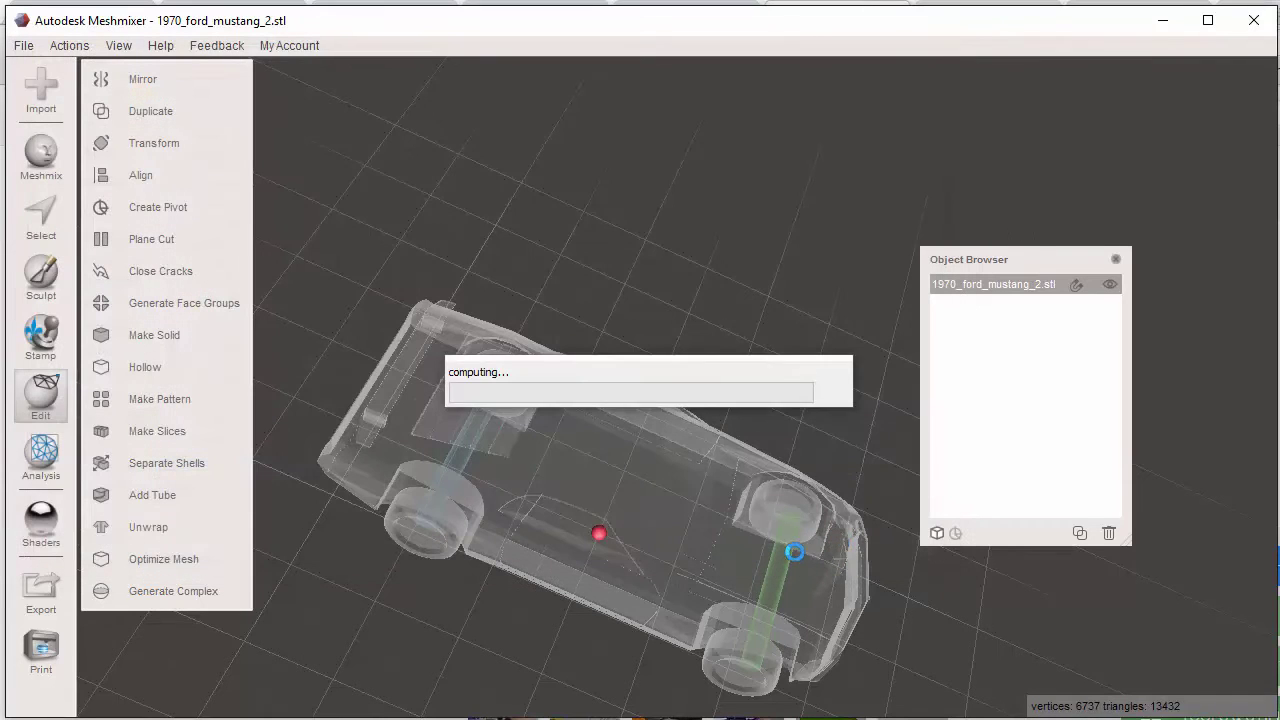
pyautogui.moveTo(484, 596); pyautogui.dragTo(684, 533, button='right')
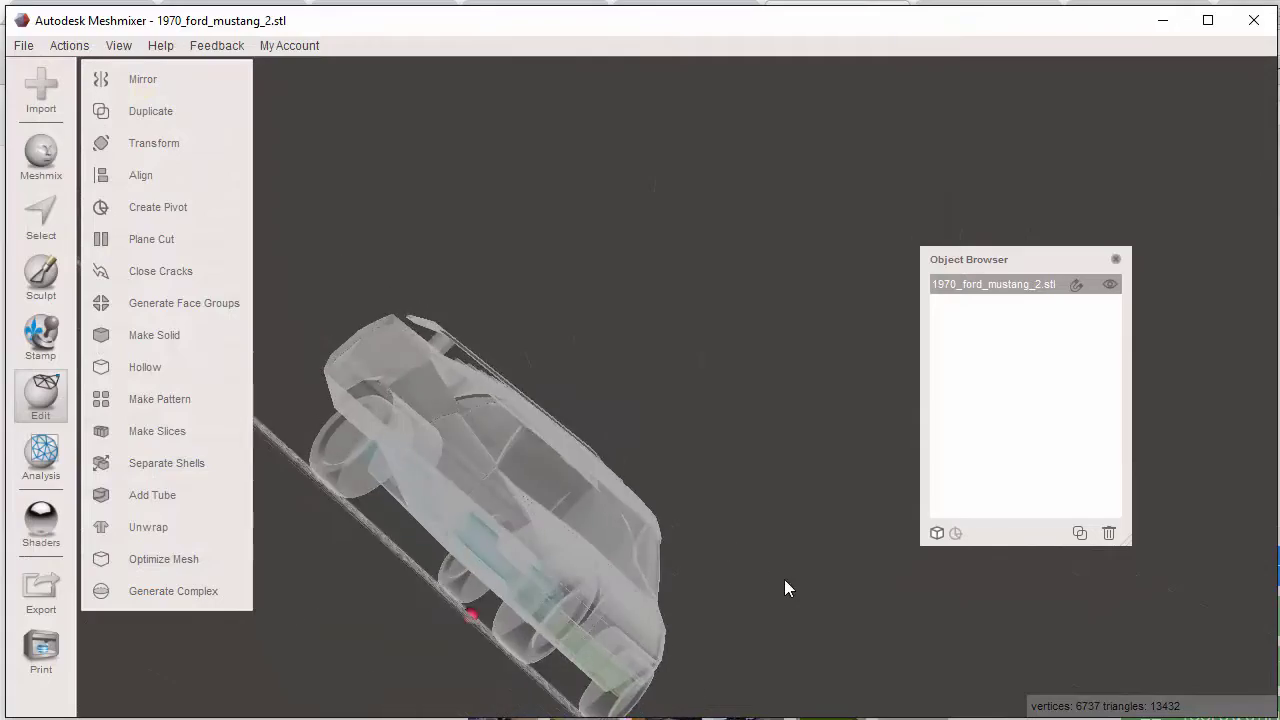
pyautogui.moveTo(784, 588); pyautogui.dragTo(417, 500, button='right')
pyautogui.moveTo(492, 513); pyautogui.dragTo(506, 512, button='right')
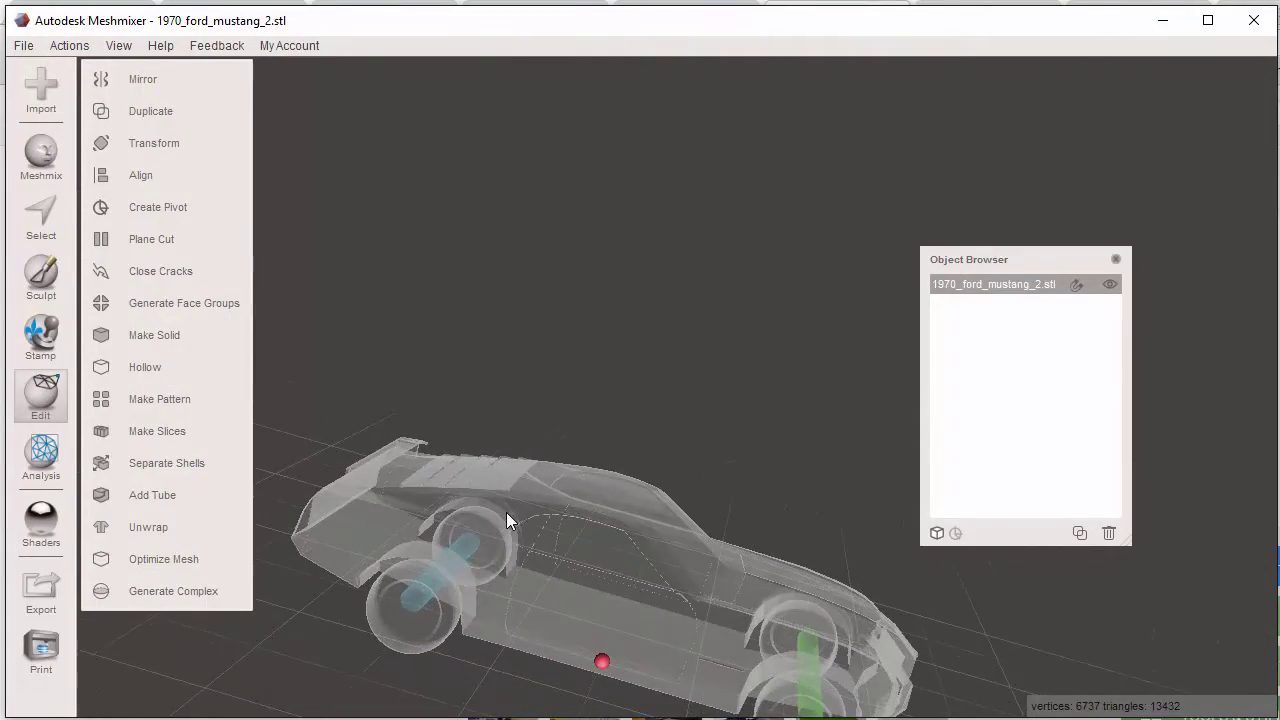